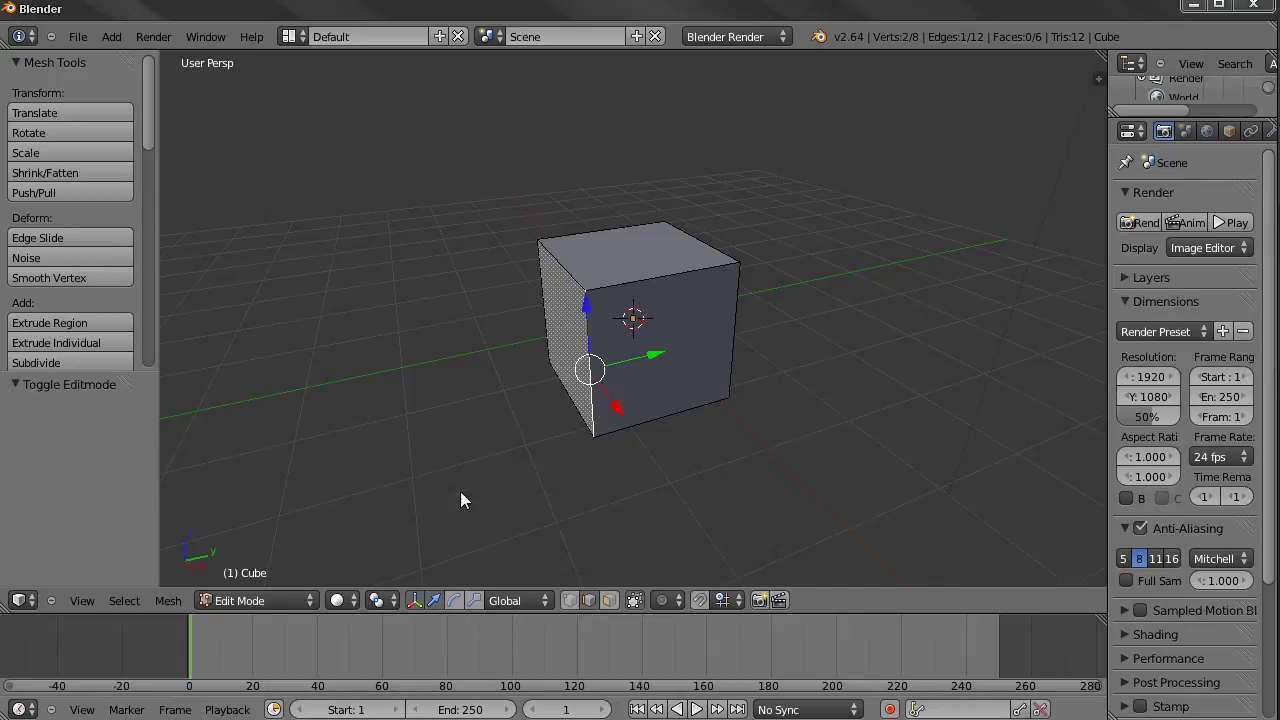
Switch the default cube from Edit Mode to Object Mode using the header mode menu.
click(258, 600)
click(275, 599)
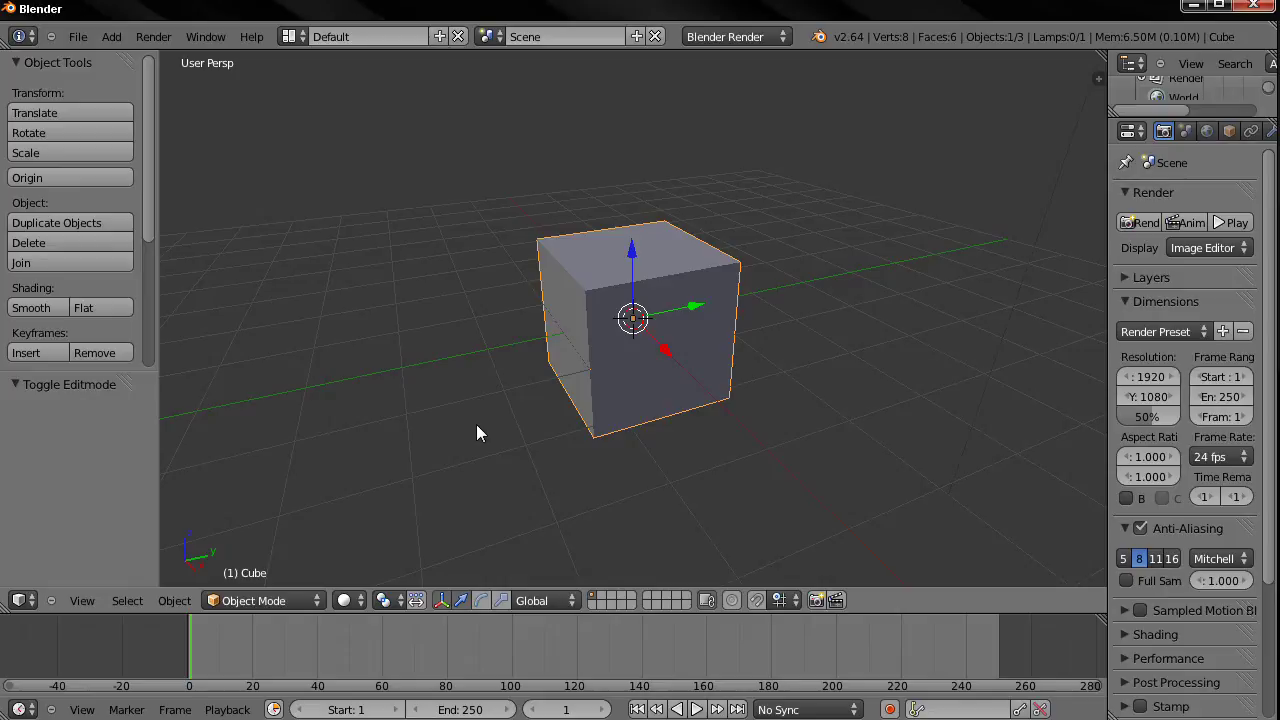
key(Home)
scroll(476, 432, up, 8)
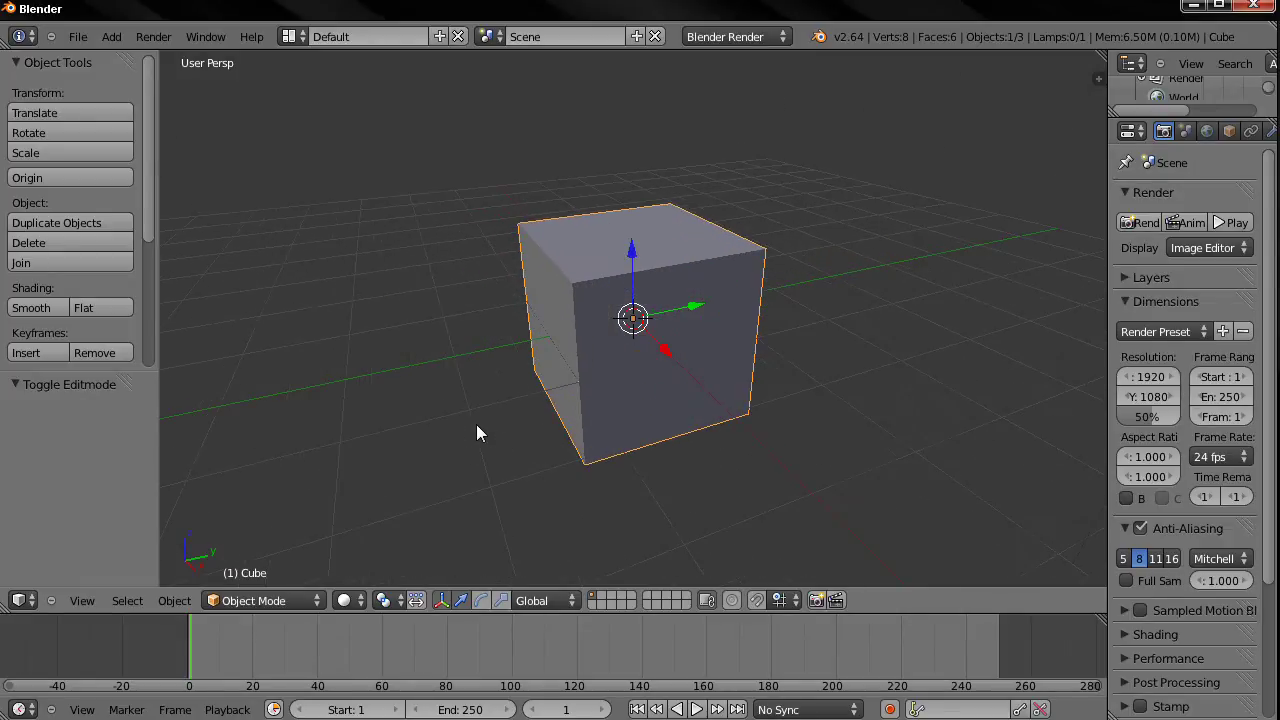
scroll(476, 432, up, 3)
scroll(476, 432, down, 8)
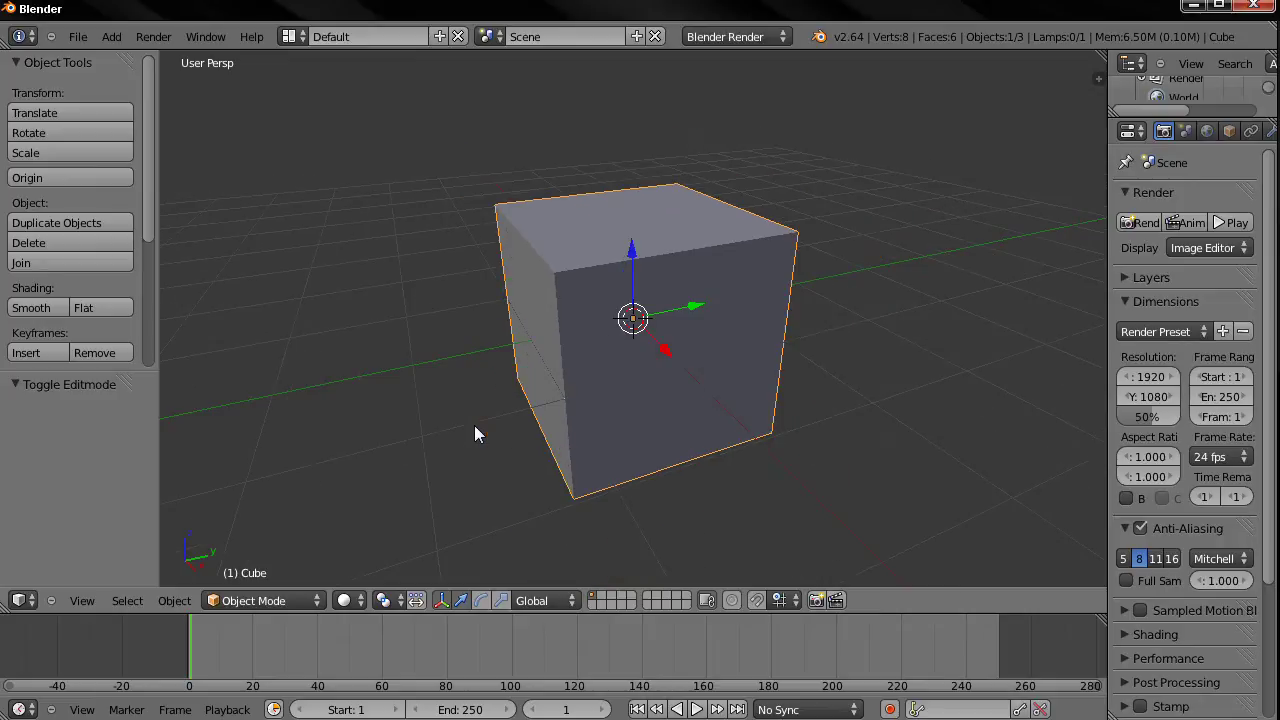
scroll(474, 433, down, 5)
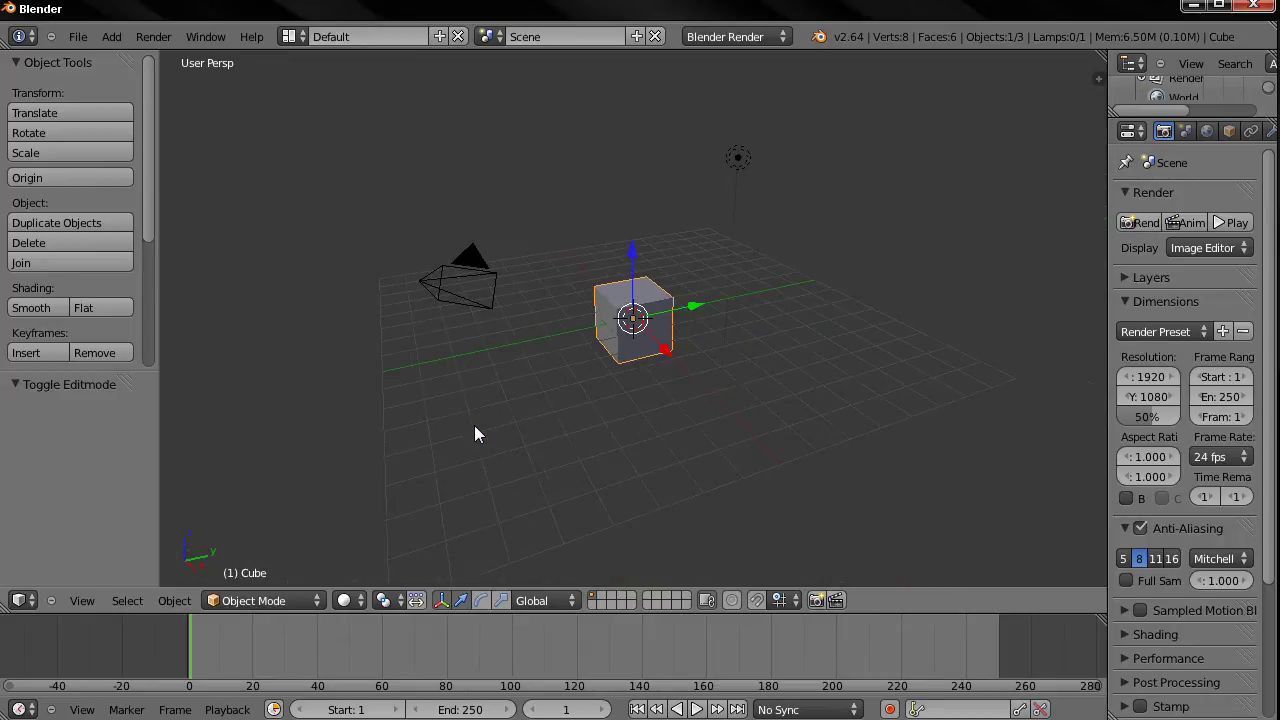
scroll(474, 425, up, 7)
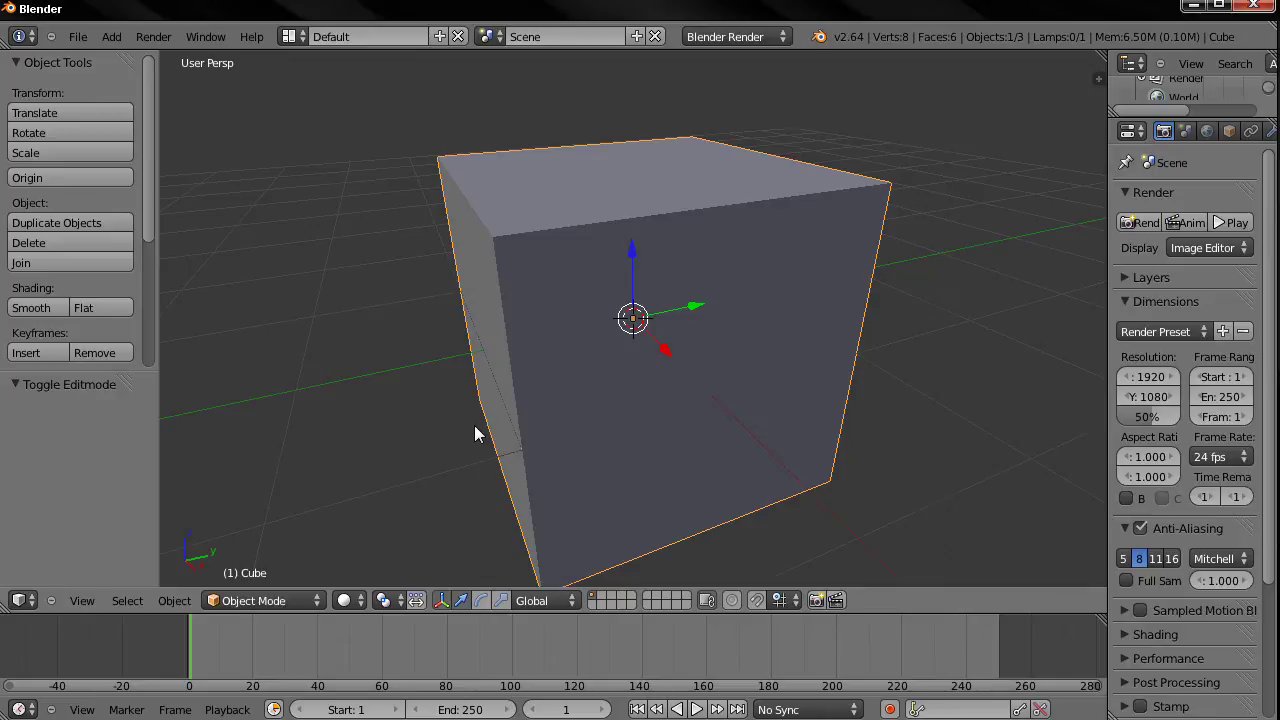
scroll(474, 425, down, 6)
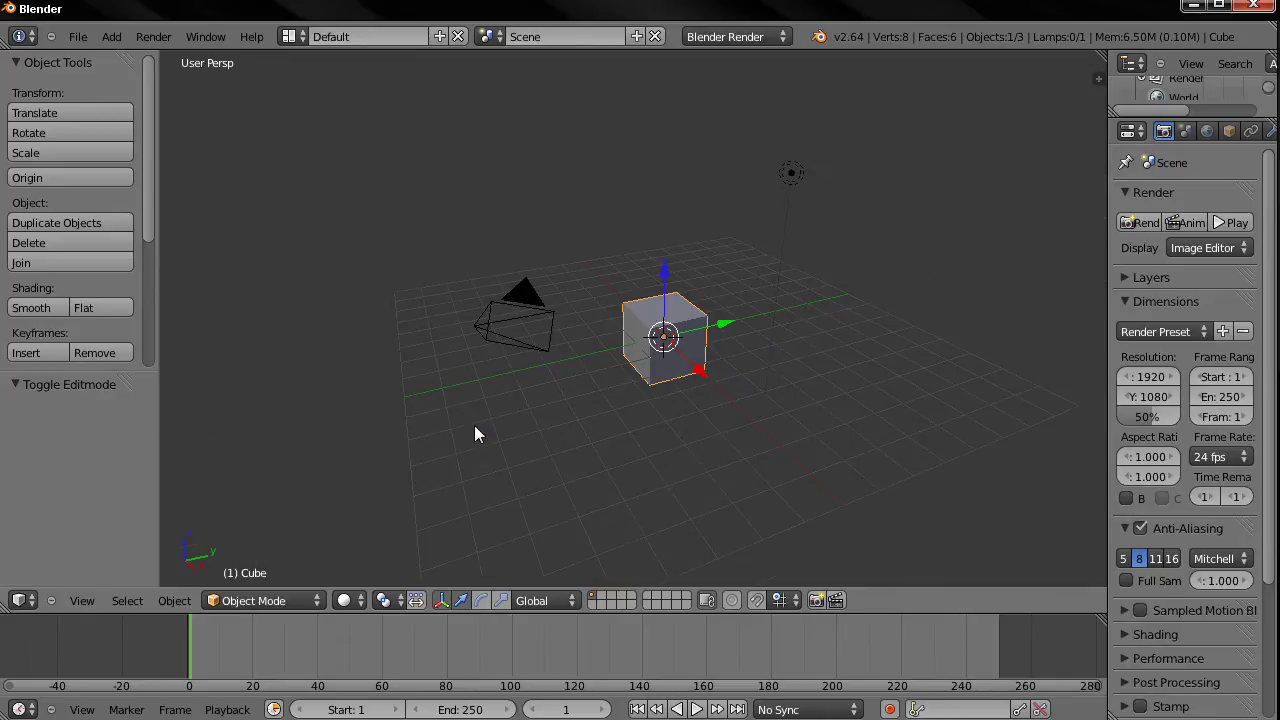
scroll(477, 430, up, 4)
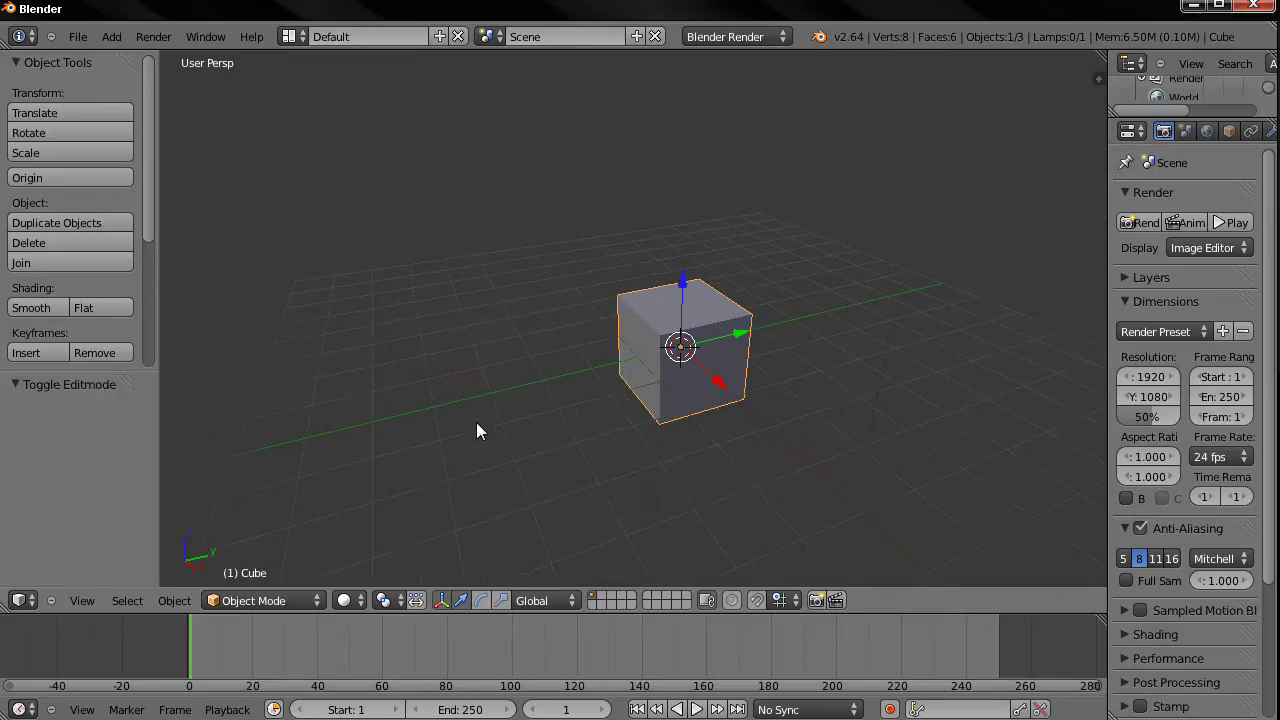
scroll(477, 430, down, 3)
scroll(476, 424, up, 4)
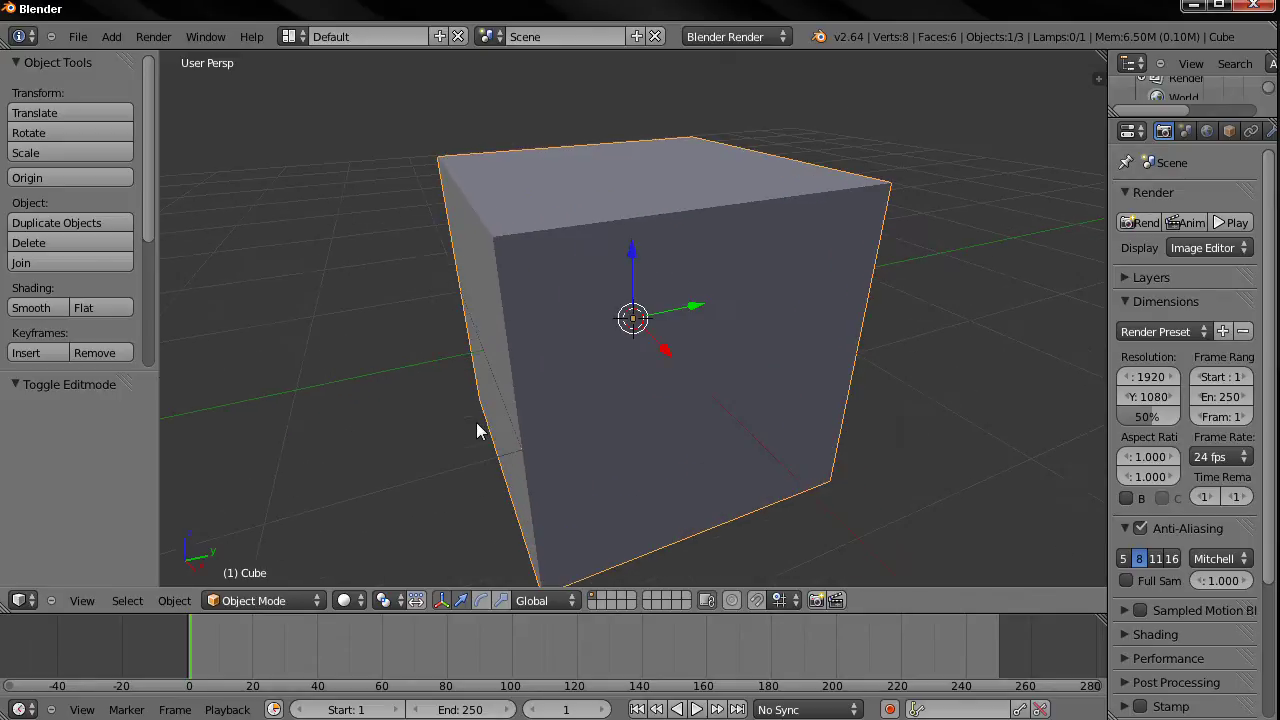
scroll(476, 424, down, 2)
scroll(474, 430, down, 1)
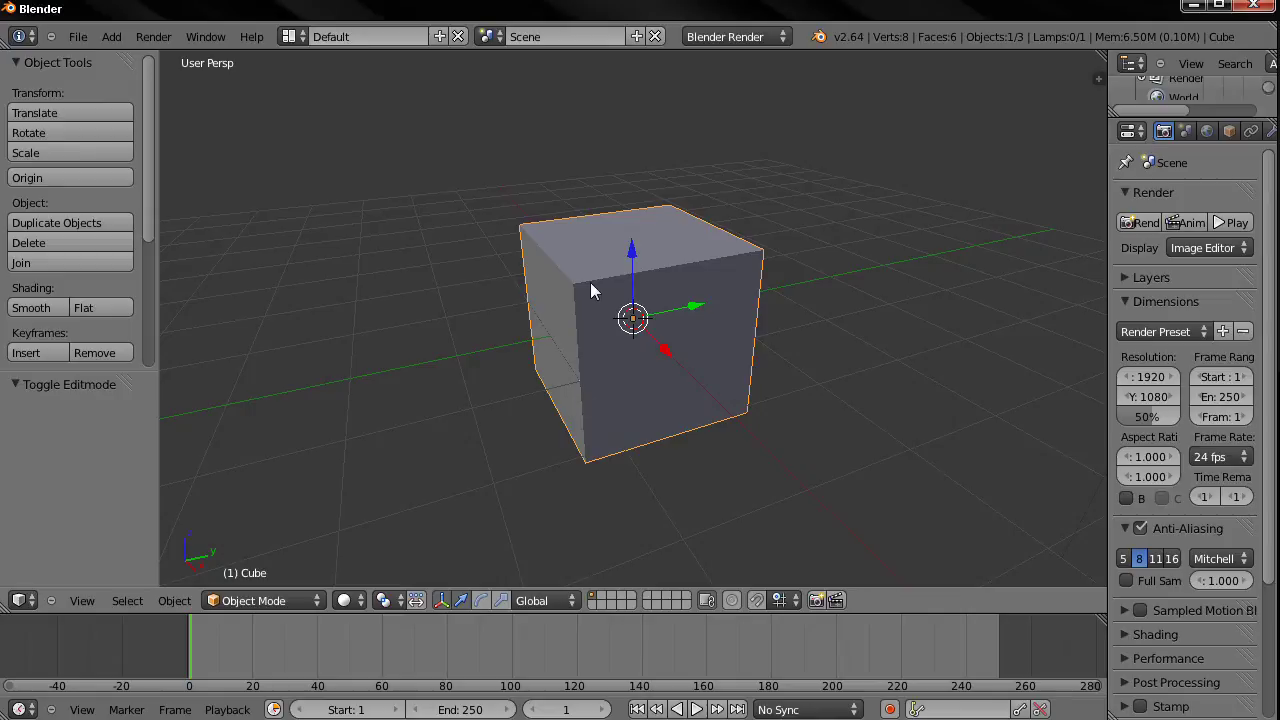
Zoom out, frame the cube, and orbit down to a lower view with the X axis running left.
scroll(586, 282, down, 10)
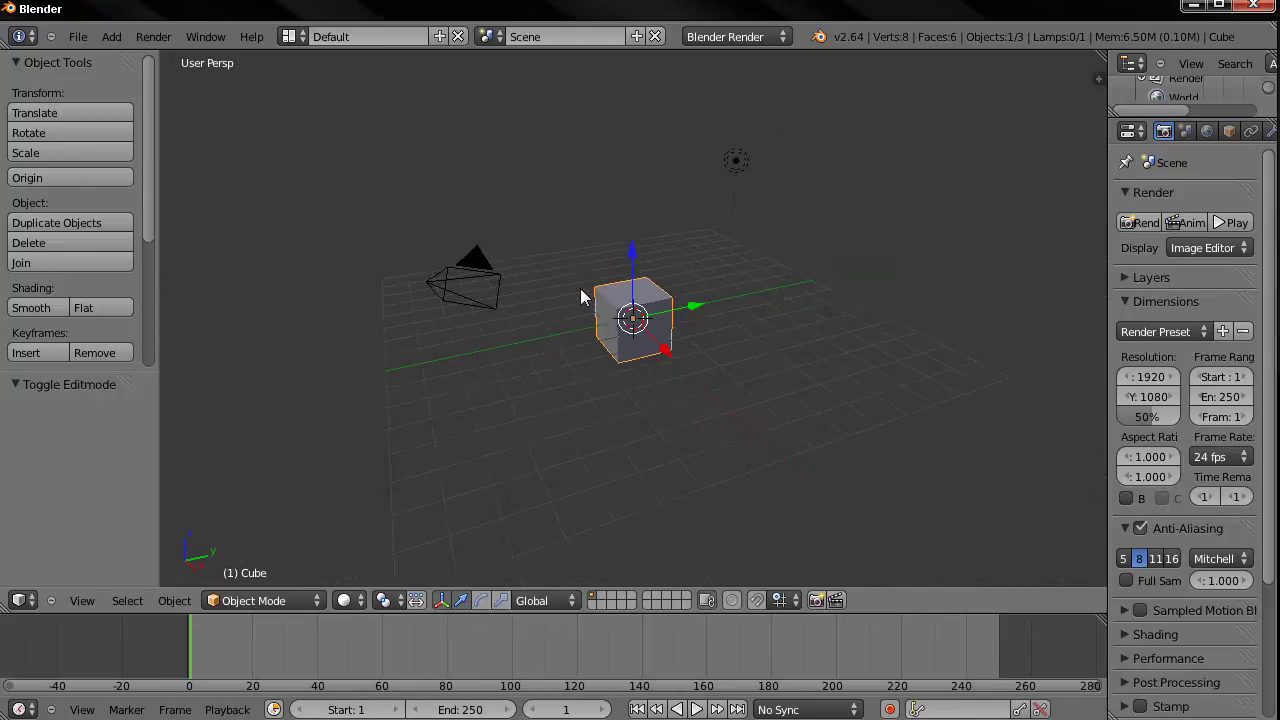
scroll(578, 291, down, 8)
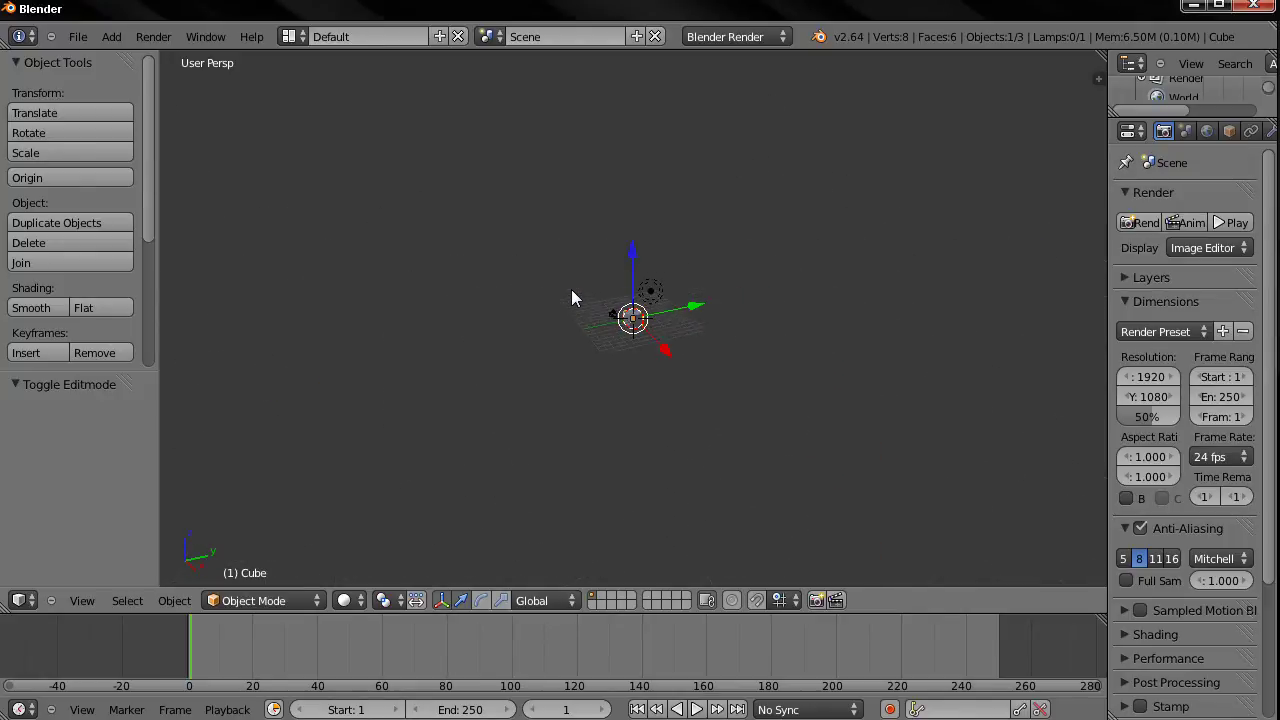
key(KP_Decimal)
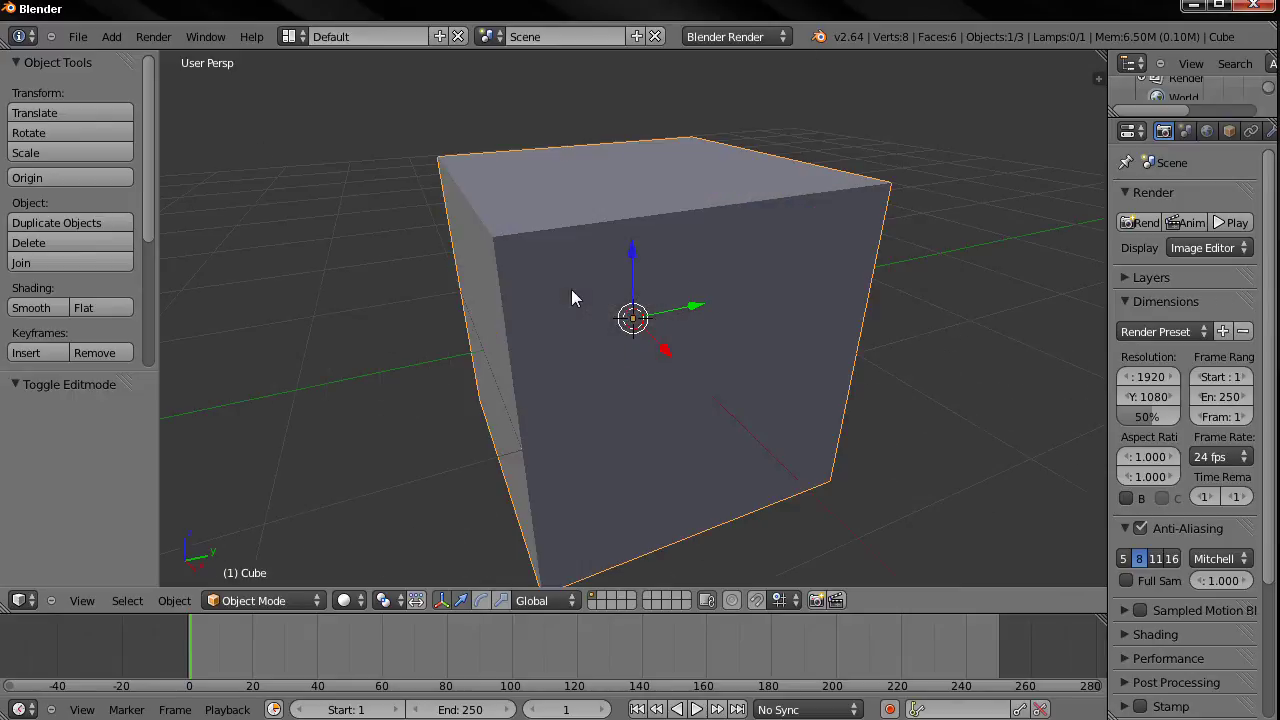
scroll(590, 287, down, 3)
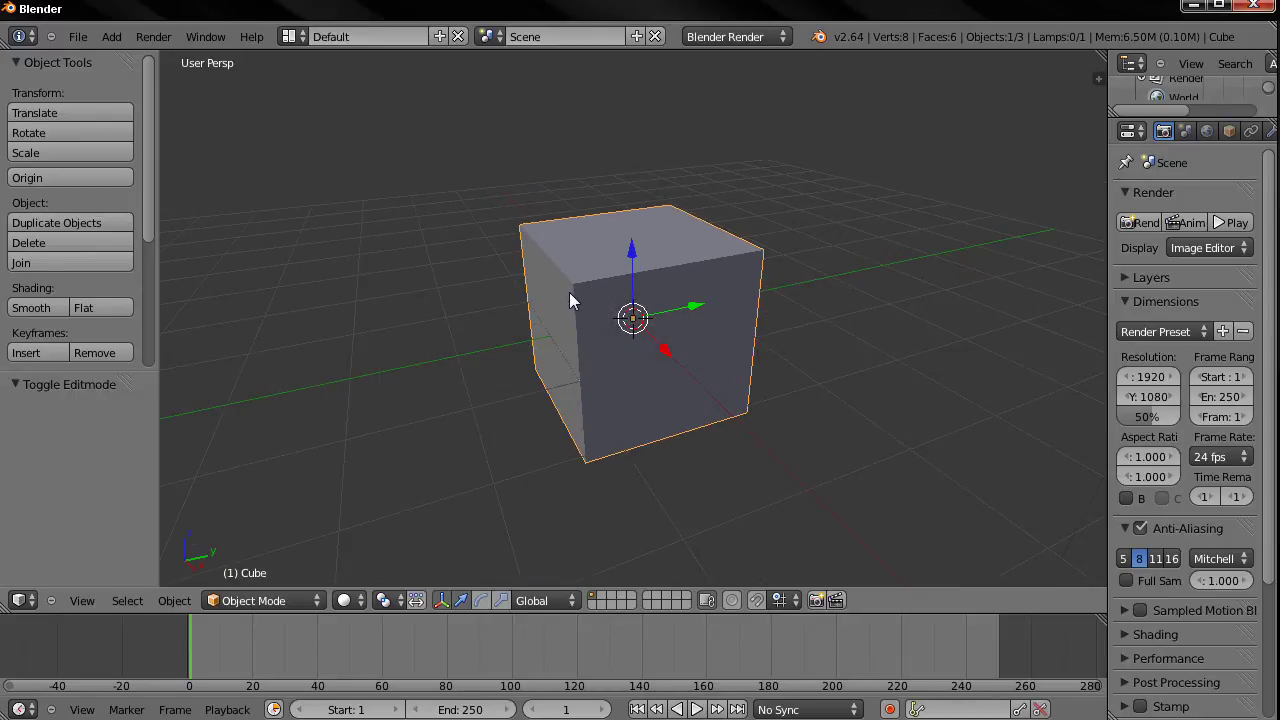
middle_drag(569, 293, 382, 308)
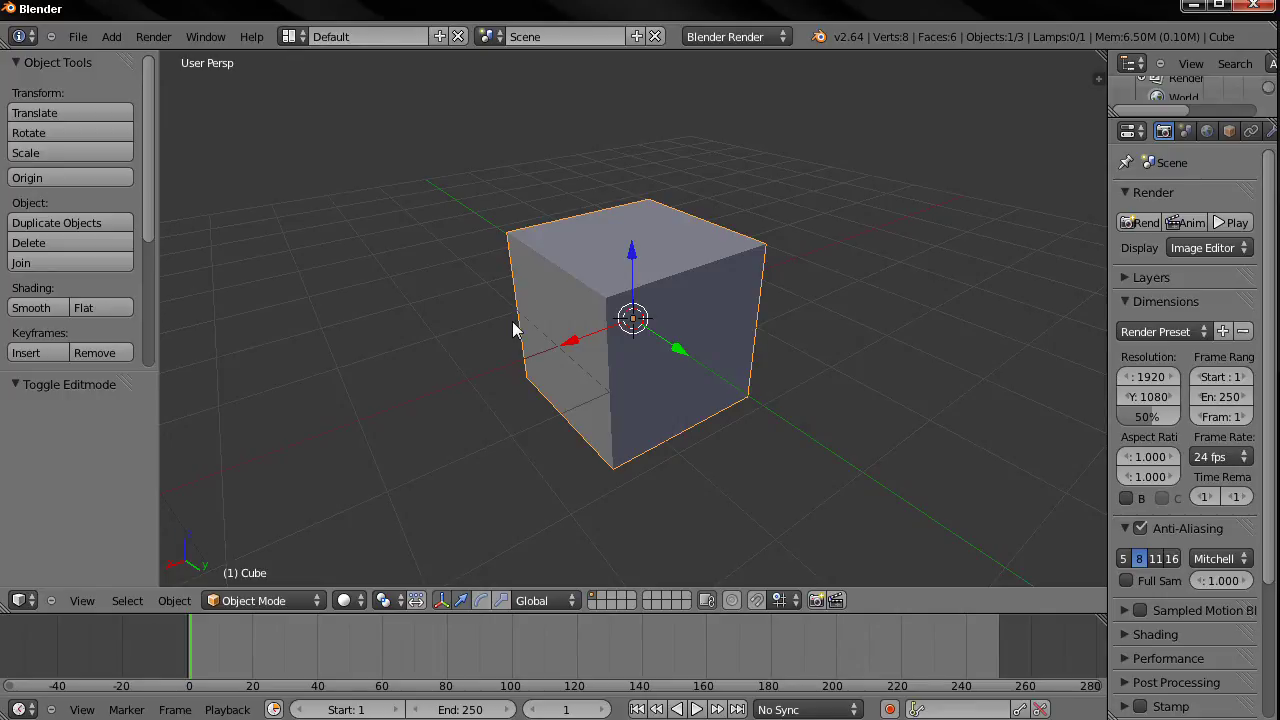
scroll(512, 330, down, 1)
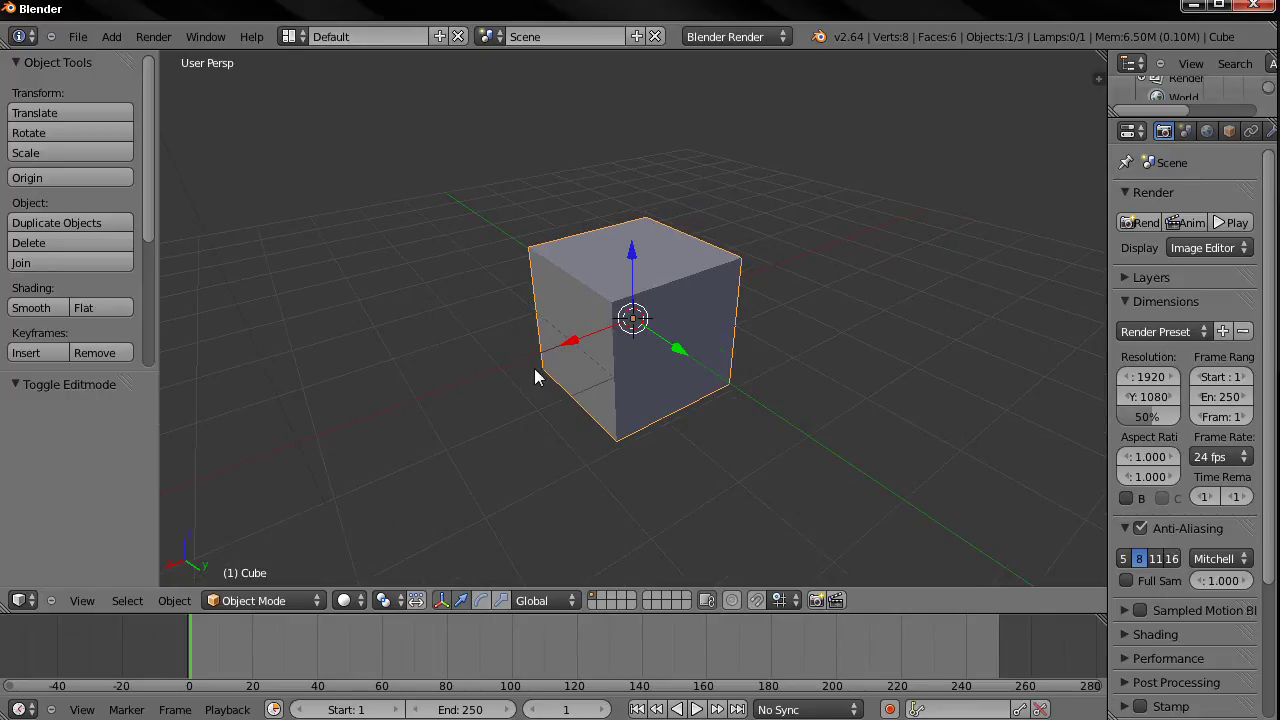
mouse_move(534, 368)
middle_down()
mouse_move(532, 260)
mouse_move(536, 370)
middle_up()
scroll(526, 354, up, 1)
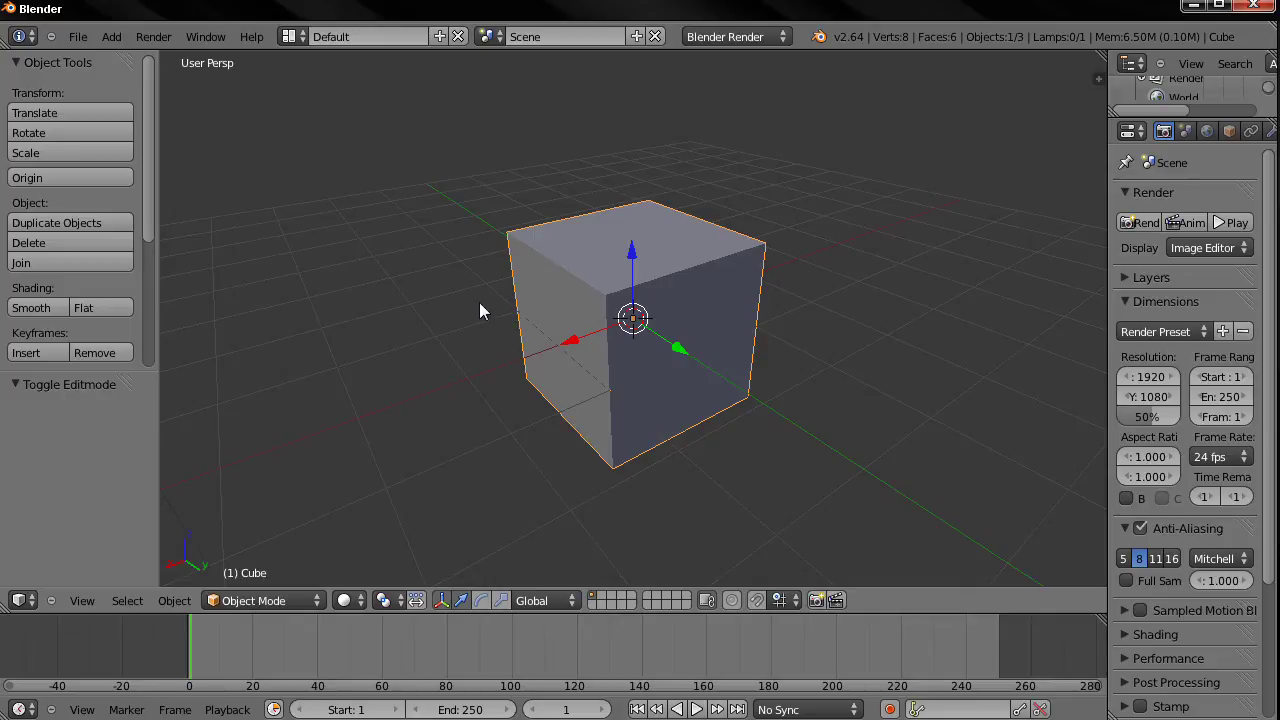
Open the Add menu and show its Mesh submenu of object types.
mouse_move(479, 302)
middle_down()
mouse_move(493, 311)
mouse_move(480, 309)
middle_up()
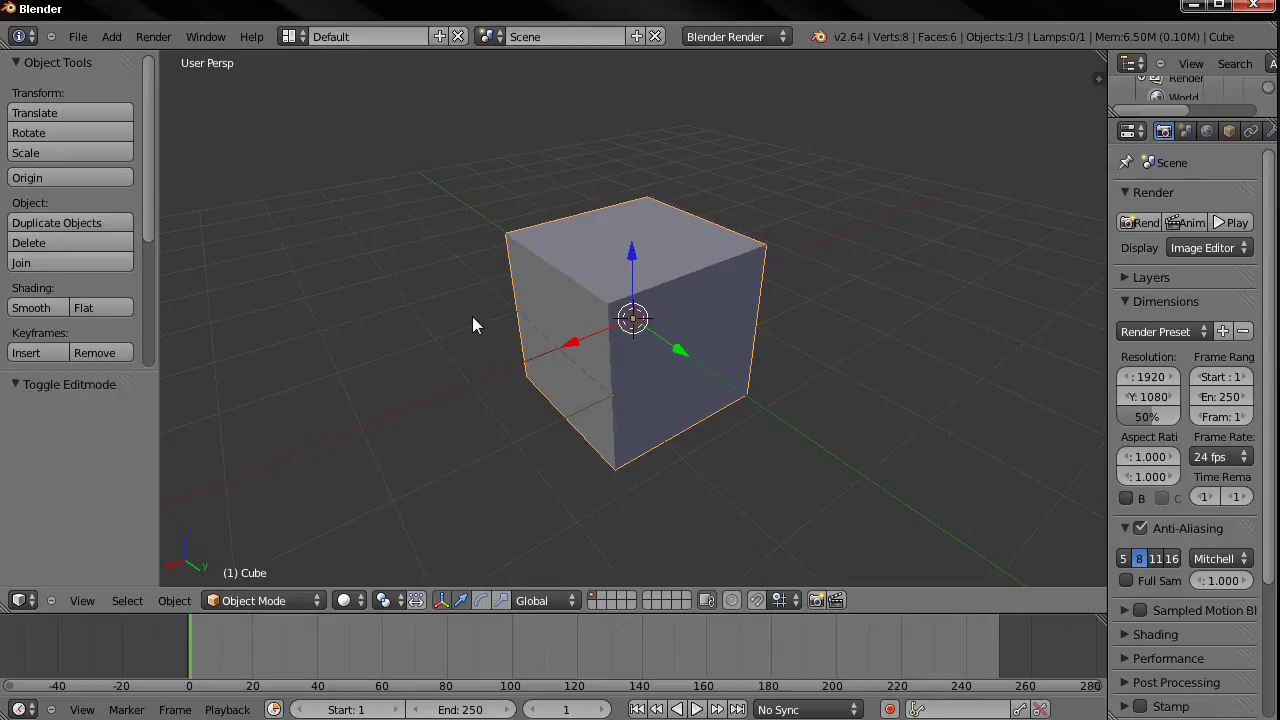
click(120, 37)
mouse_move(122, 57)
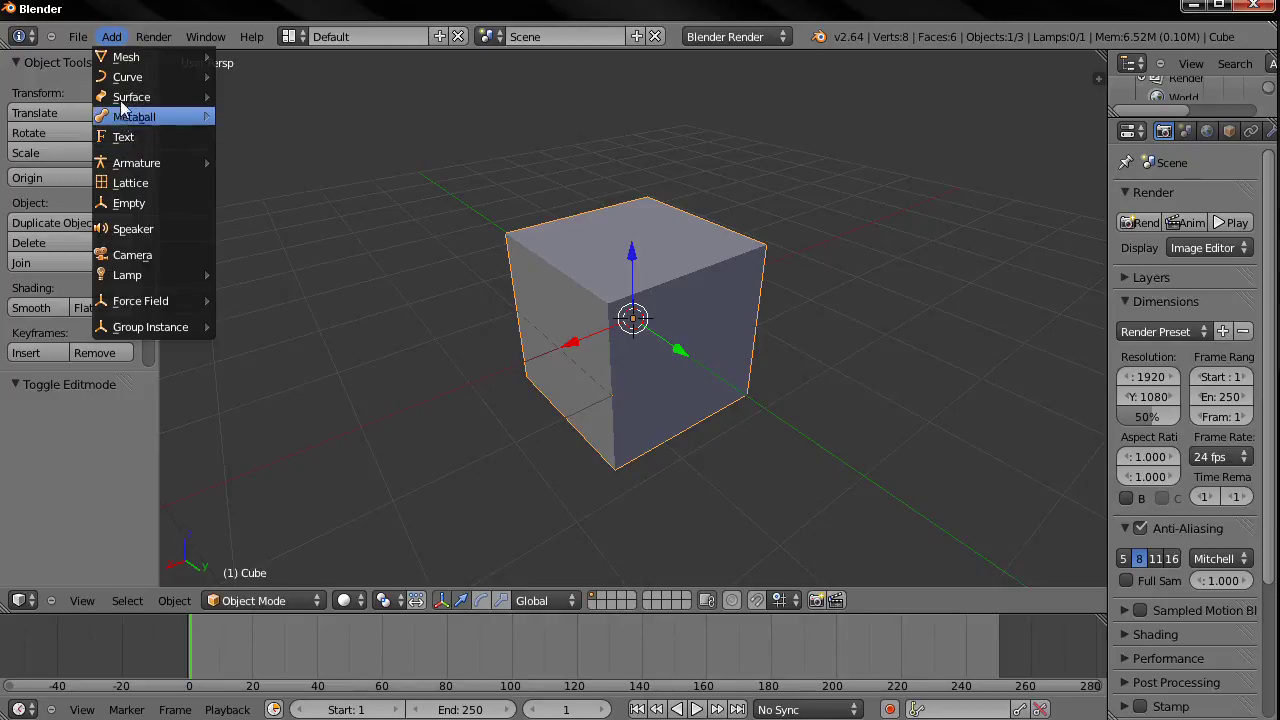
Browse the Add menu's Curve, Surface and Mesh submenus, then close it without adding anything.
mouse_move(120, 88)
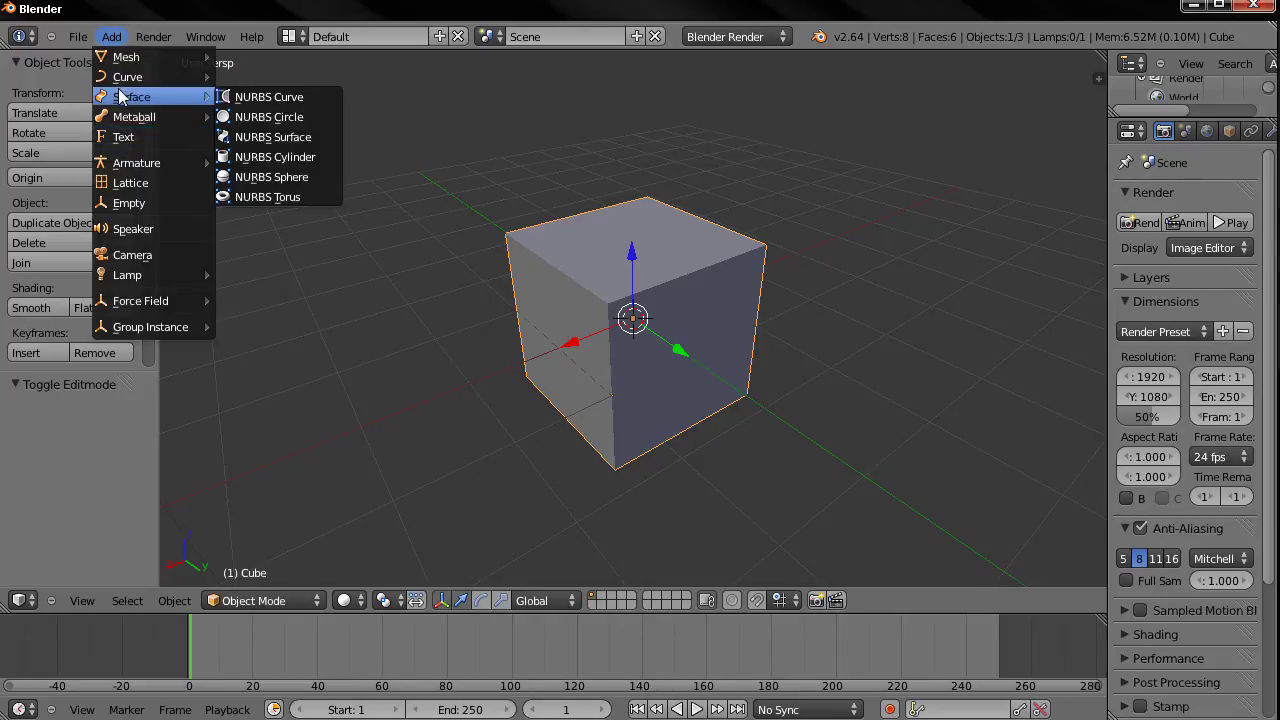
mouse_move(113, 60)
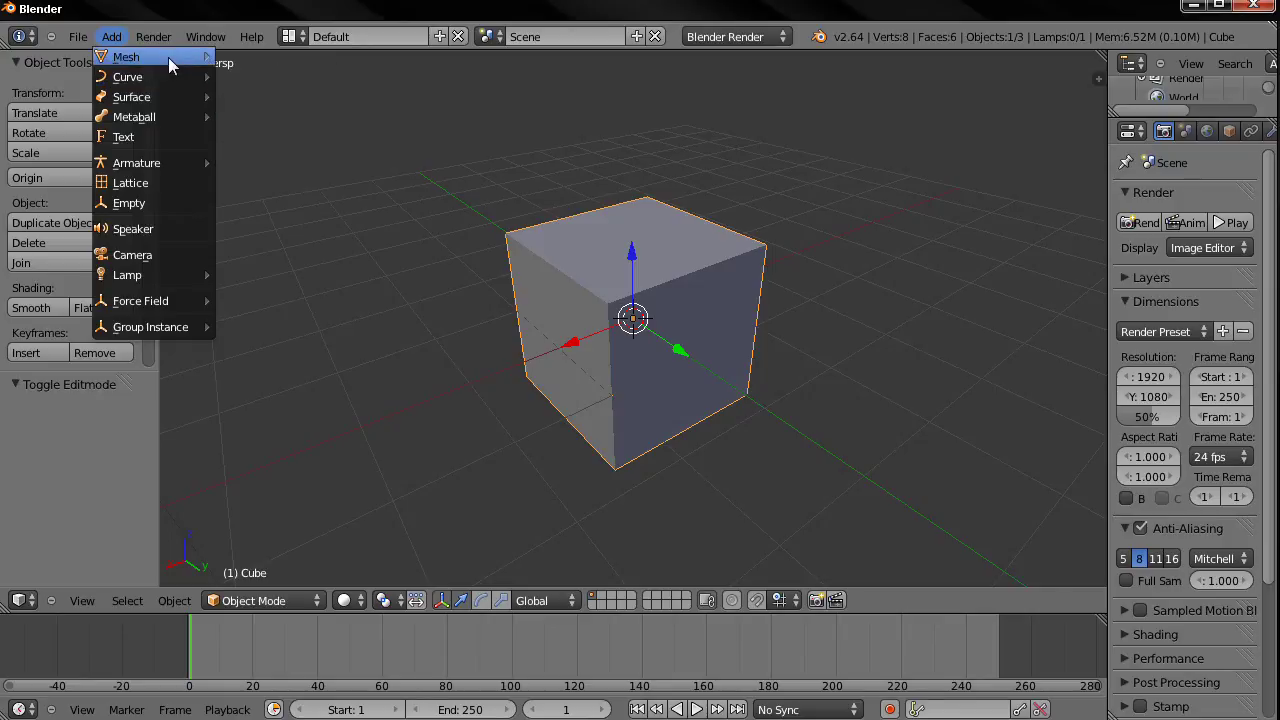
mouse_move(172, 57)
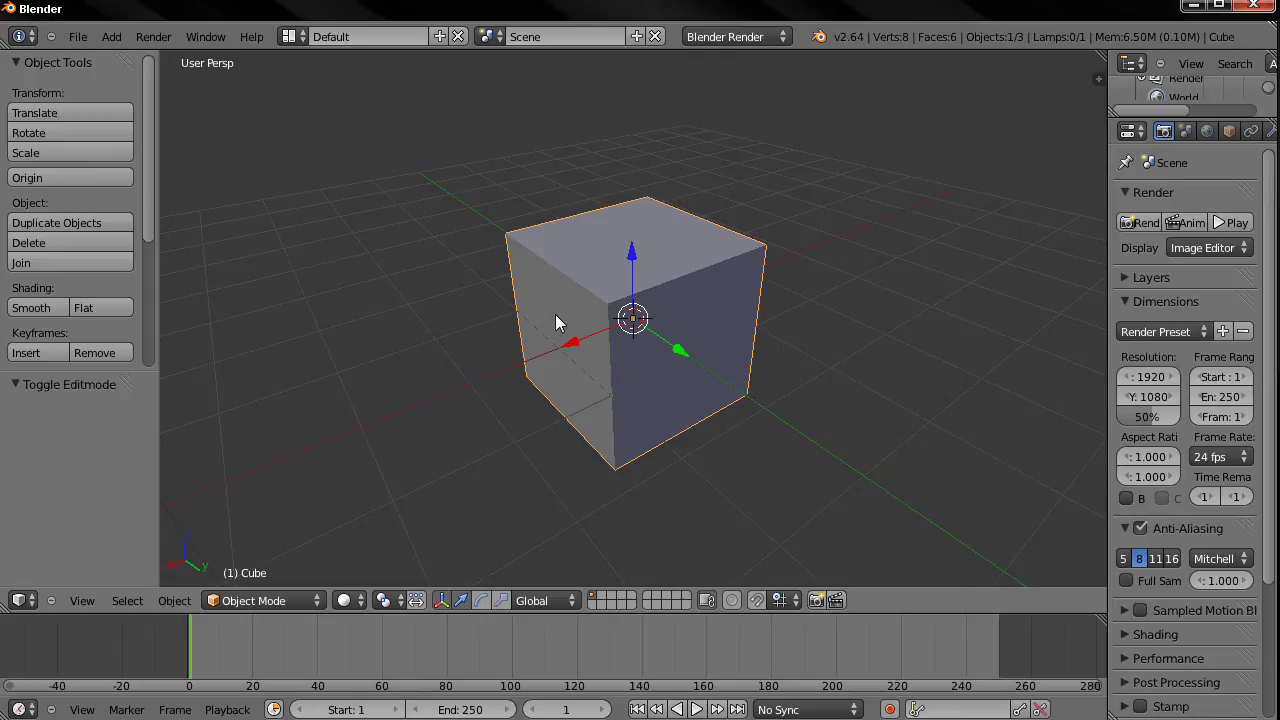
Put the cube into Edit Mode and try edge, vertex and face selections on it.
scroll(491, 386, up, 4)
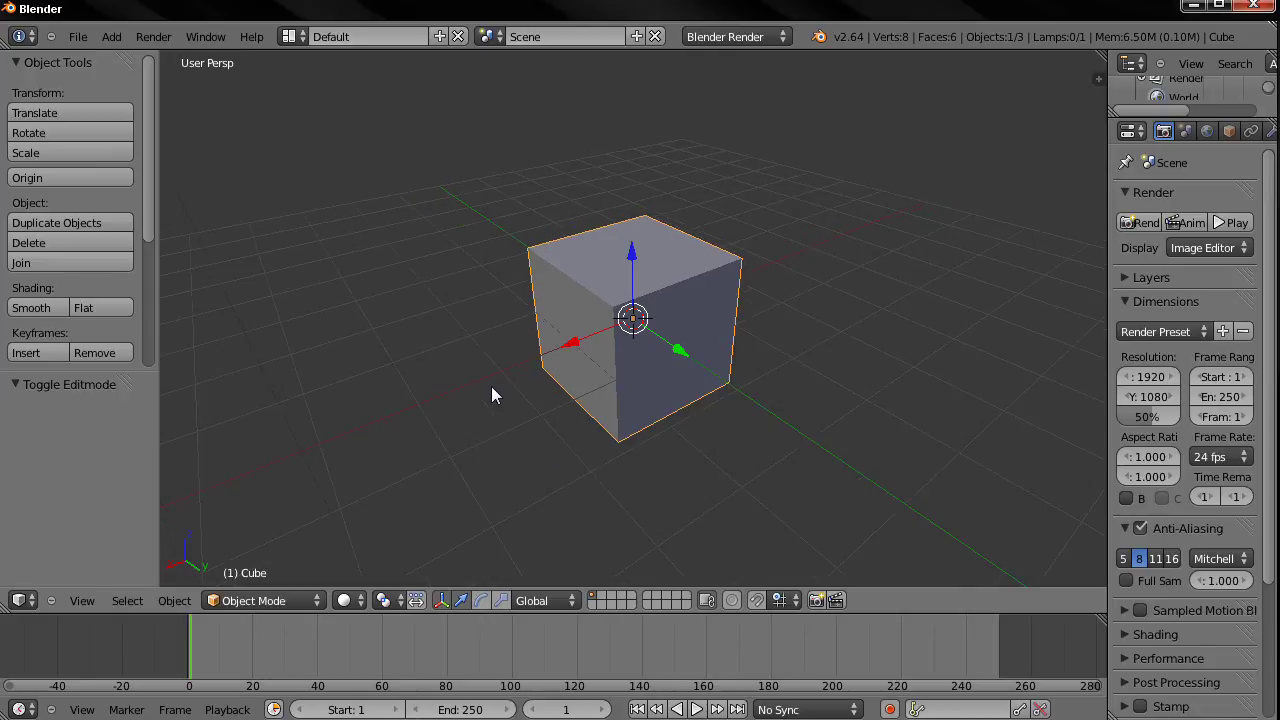
click(264, 600)
click(255, 560)
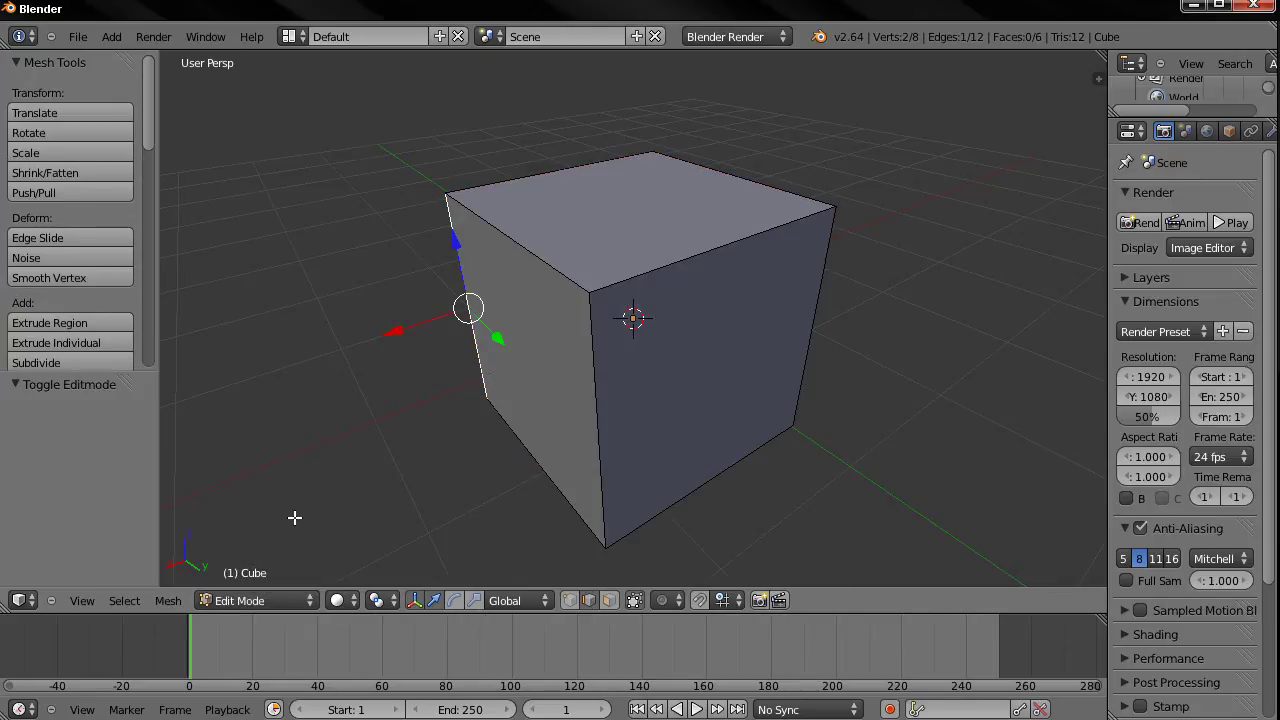
right_click(580, 436)
click(569, 600)
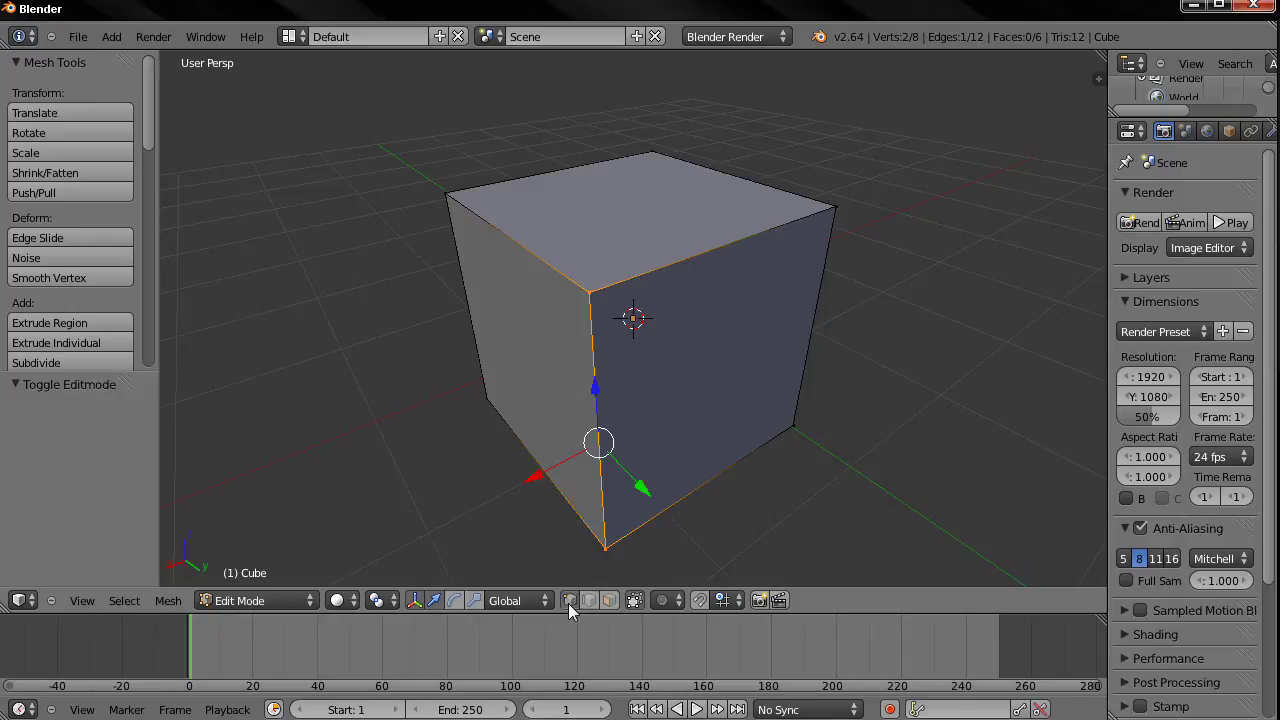
right_click(590, 292)
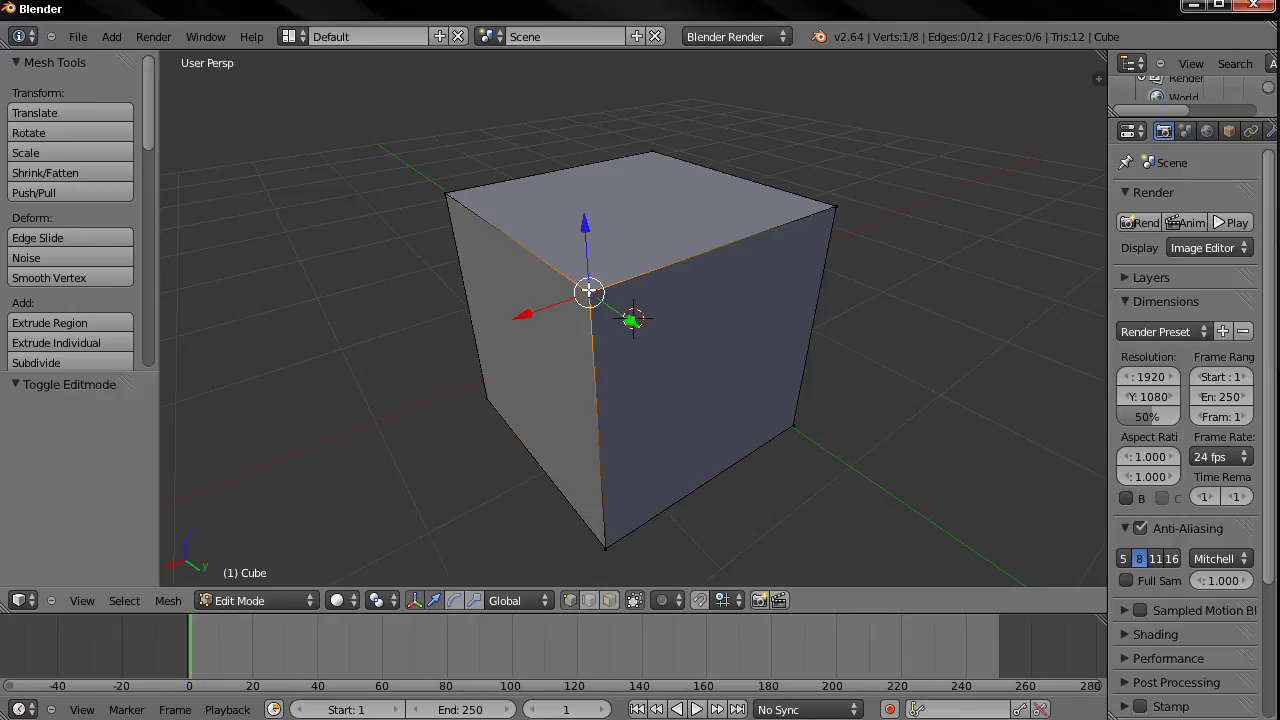
click(603, 601)
right_click(591, 371)
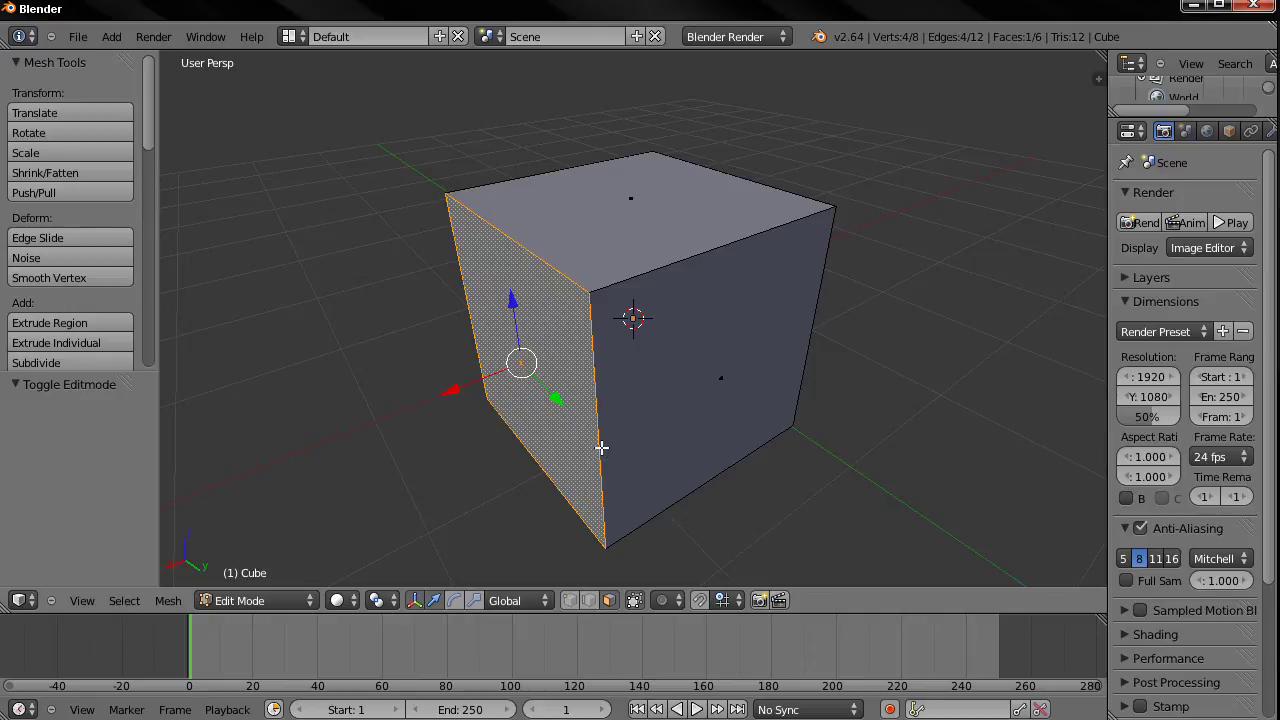
right_click(601, 448)
Select the cube's front vertical edge and move it slightly along Y.
click(588, 600)
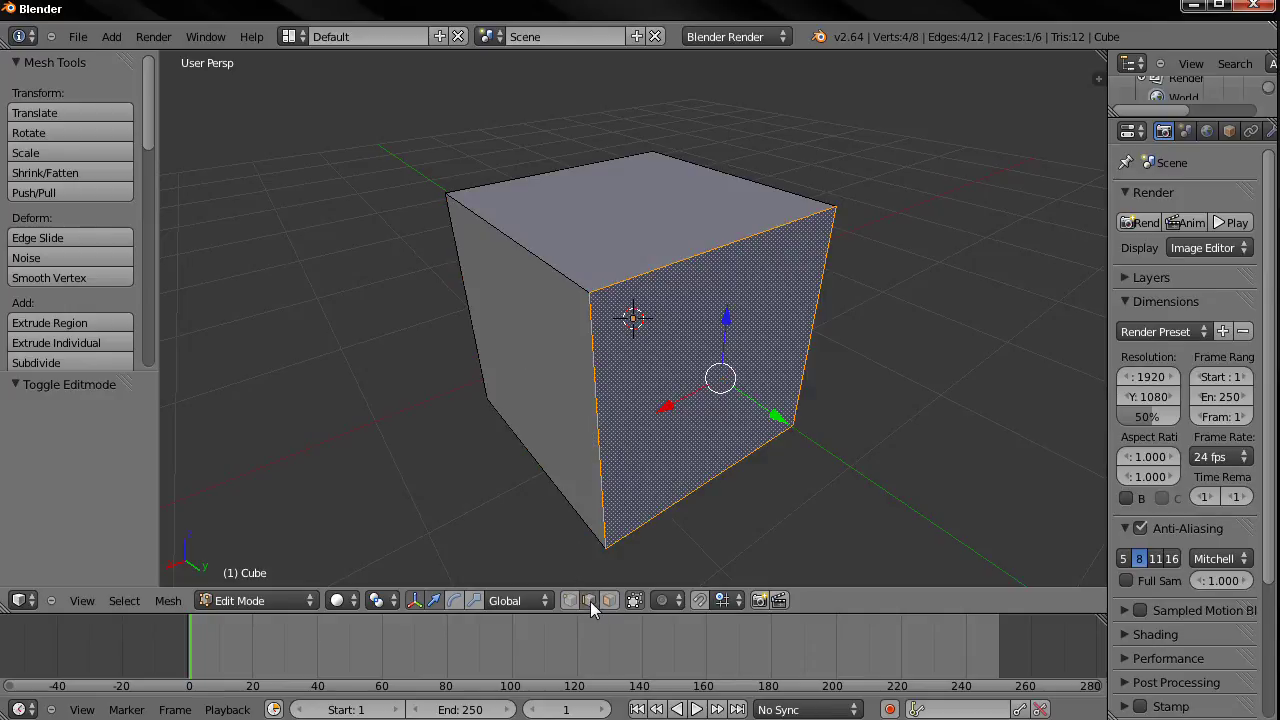
right_click(602, 478)
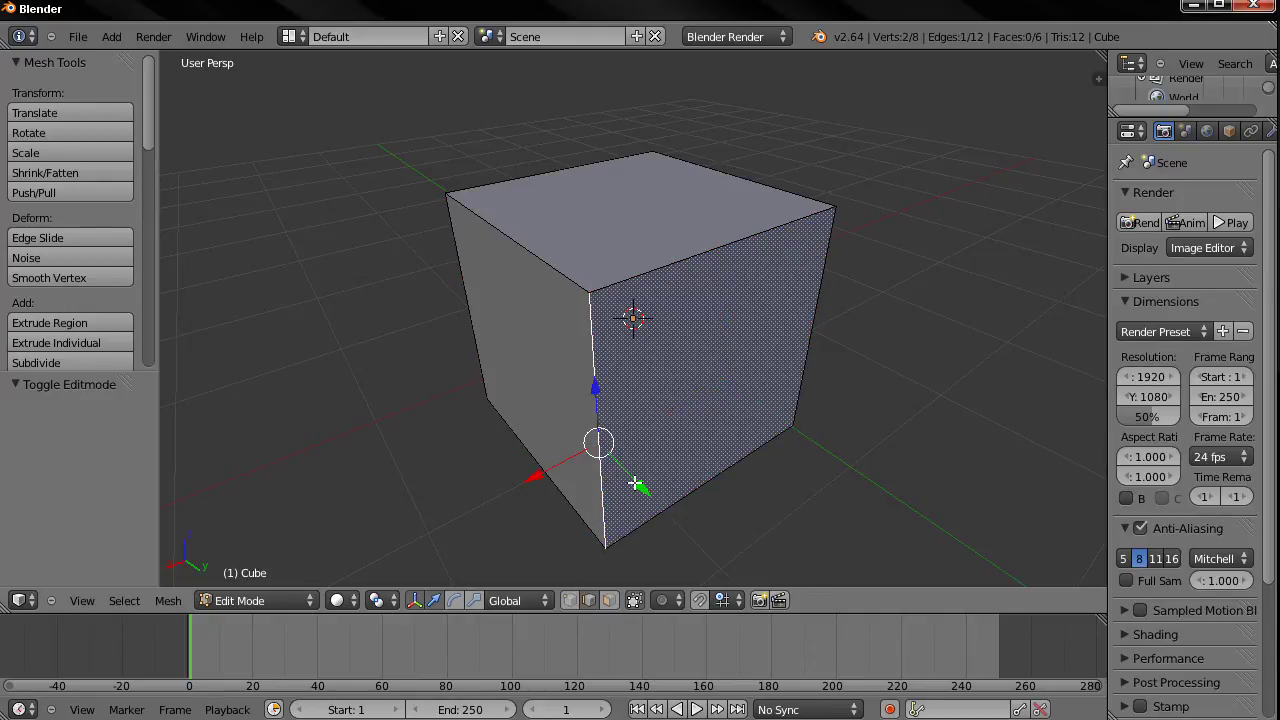
key(g)
key(y)
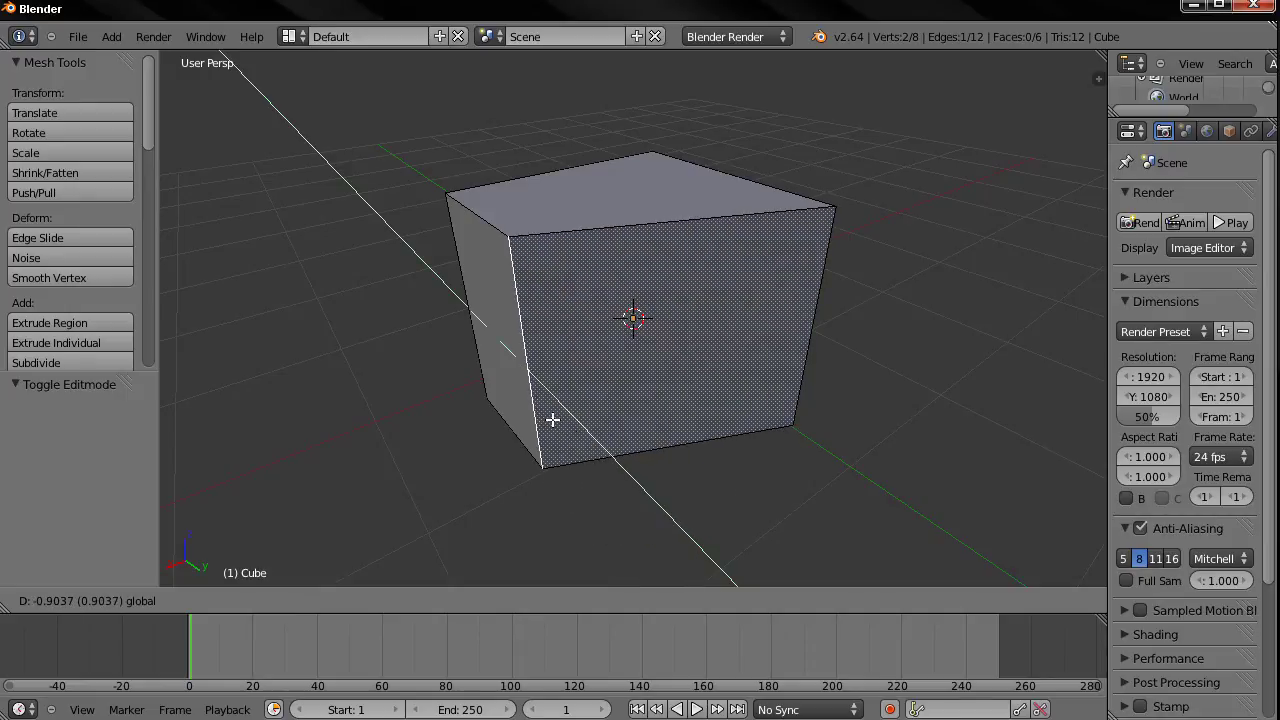
click(627, 475)
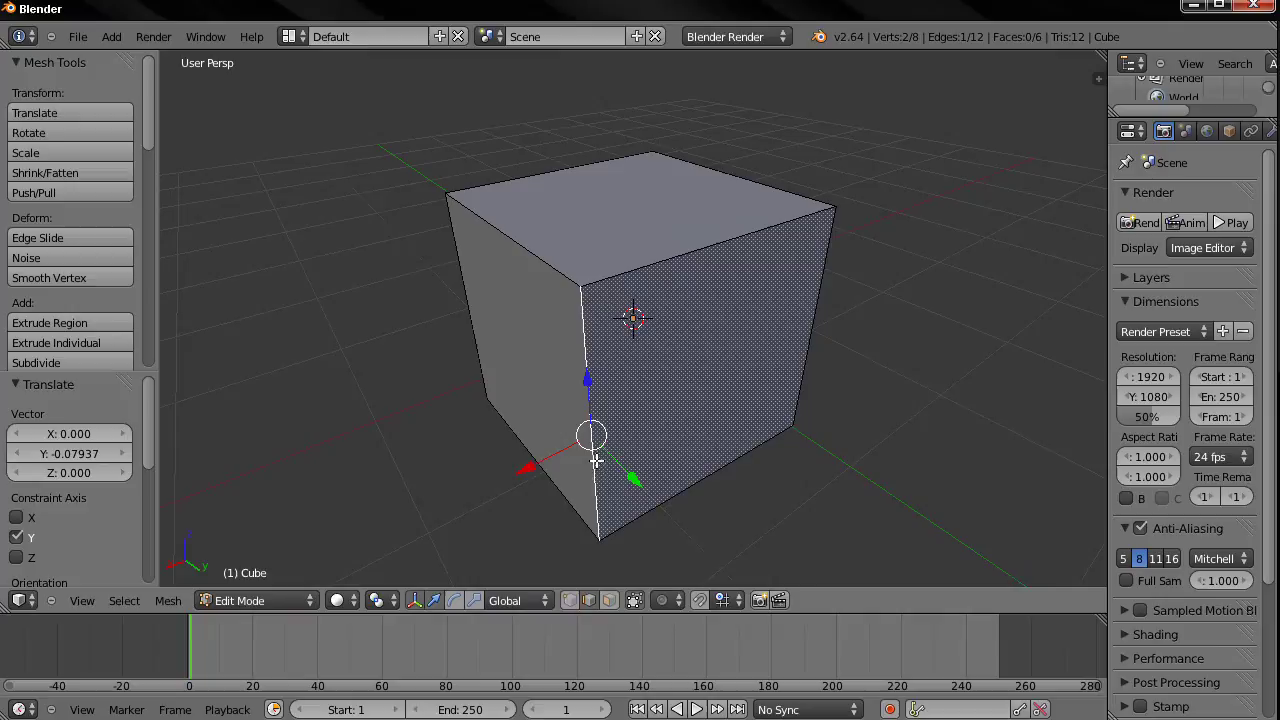
Move the top front corner vertex along Y, then along X, ending only −0.01493 off.
click(570, 599)
right_click(588, 292)
key(g)
key(y)
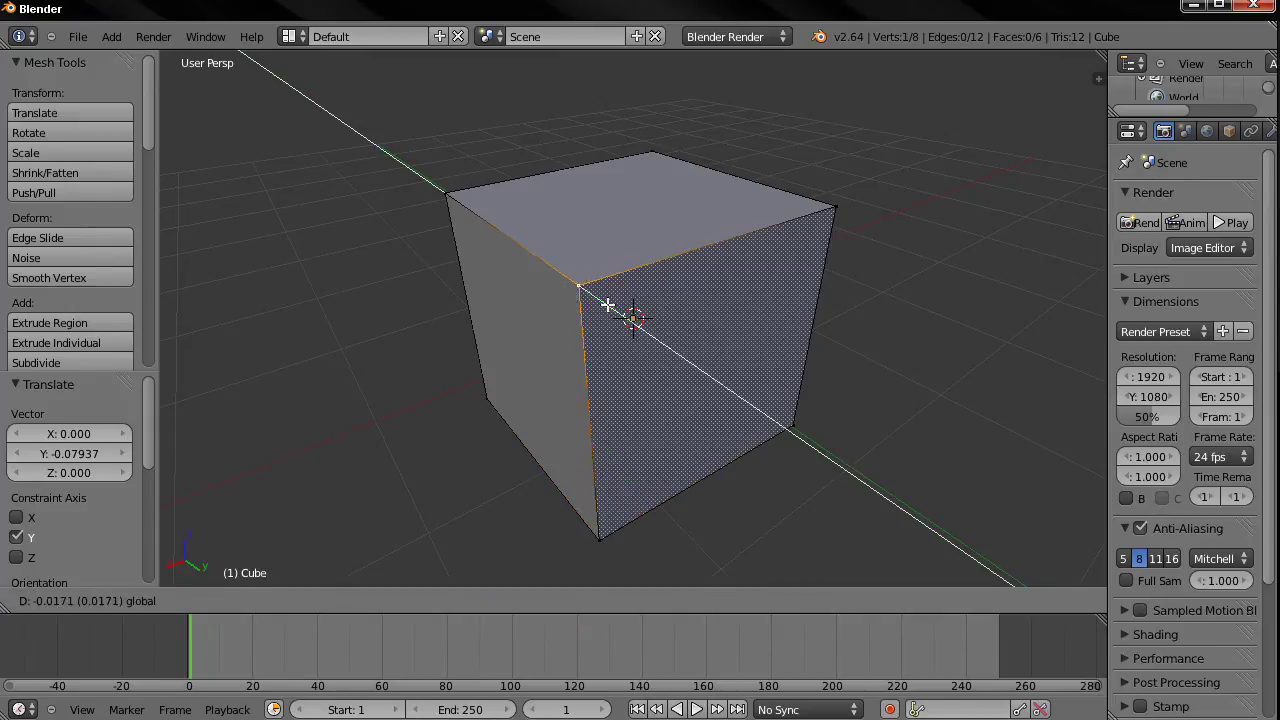
click(588, 256)
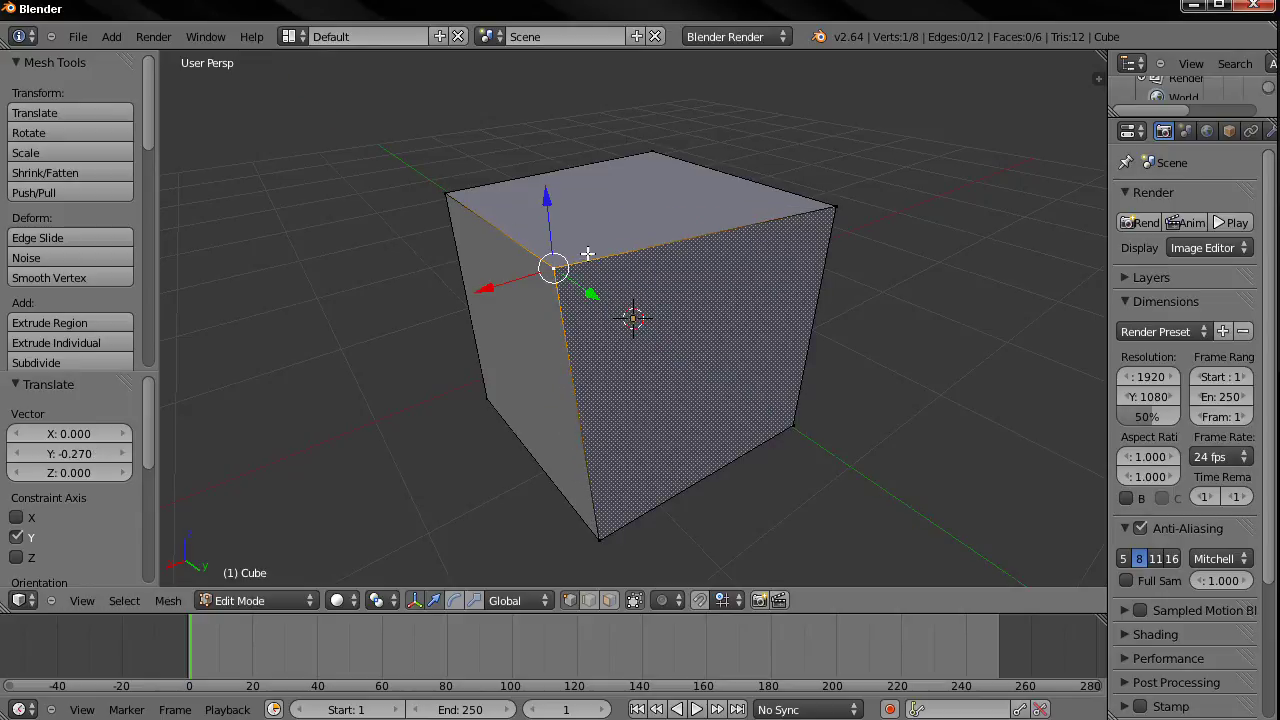
key(g)
key(x)
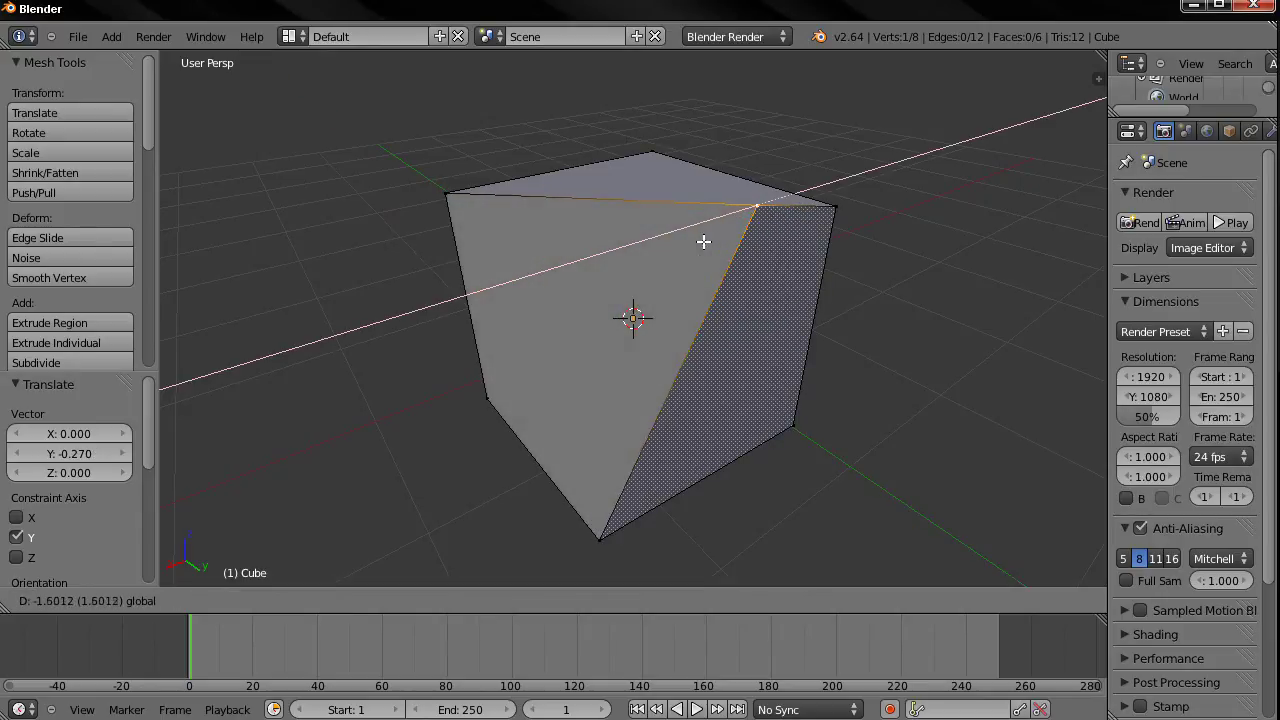
click(521, 336)
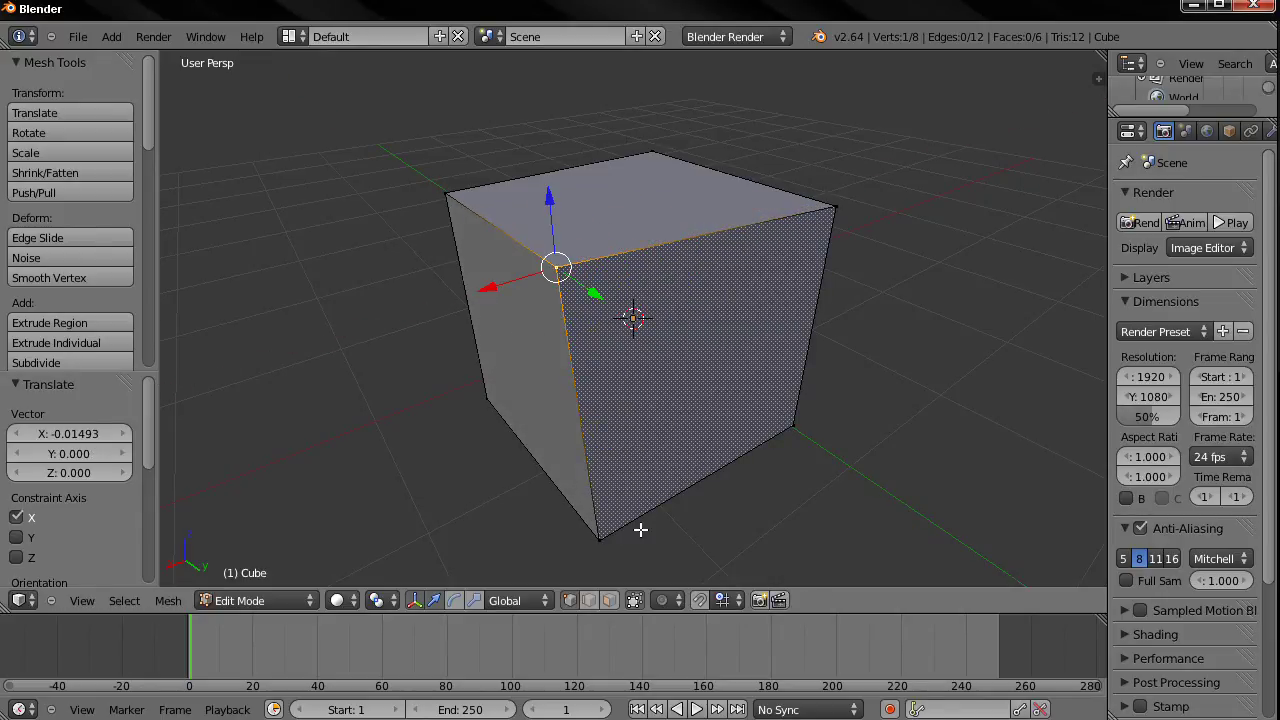
Inset the cube's front face to form a rim and nudge it slightly along Y.
click(609, 600)
right_click(633, 438)
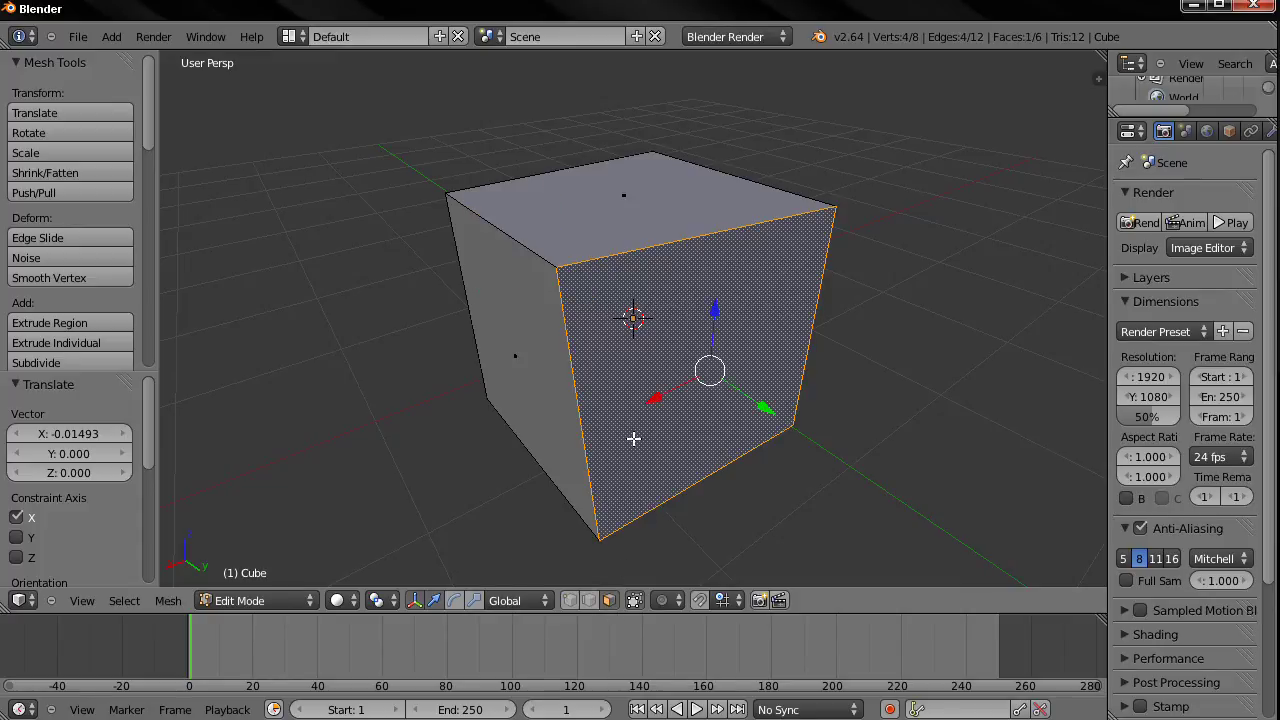
key(i)
click(627, 469)
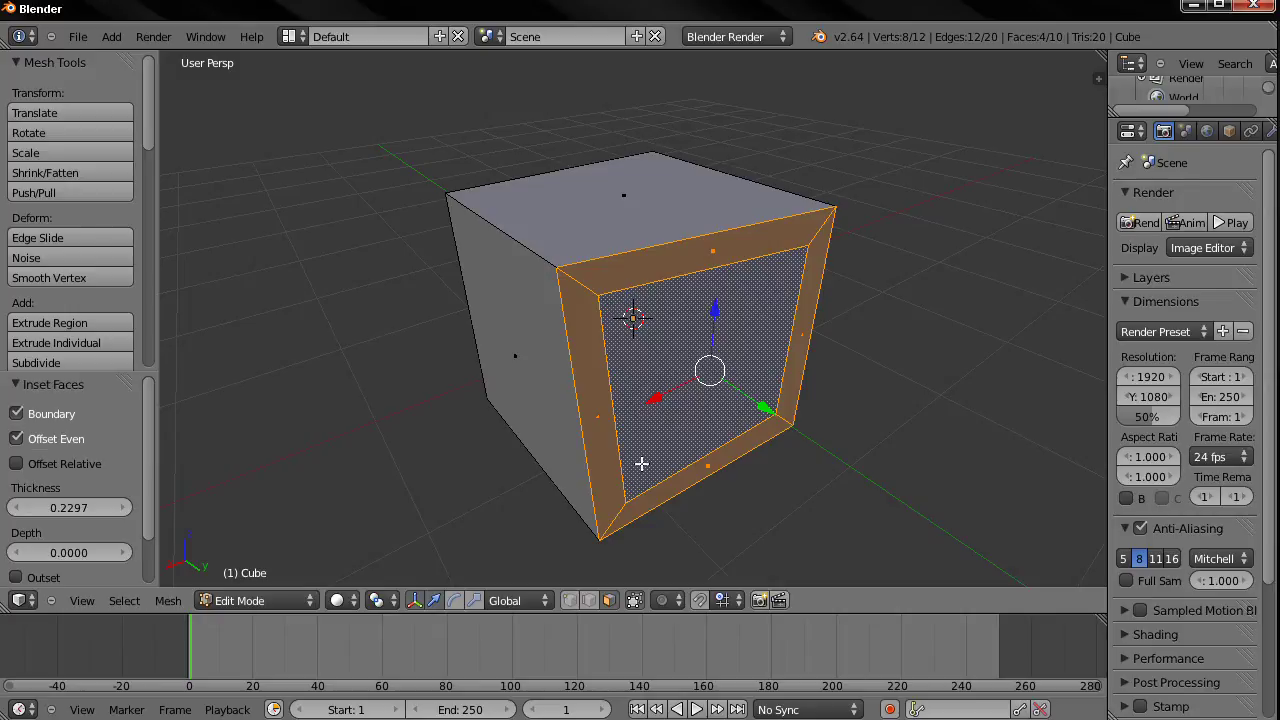
key(g)
key(y)
click(746, 399)
Push the inner front face −0.434 along Y into the cube, then select the outer left face.
right_click(738, 396)
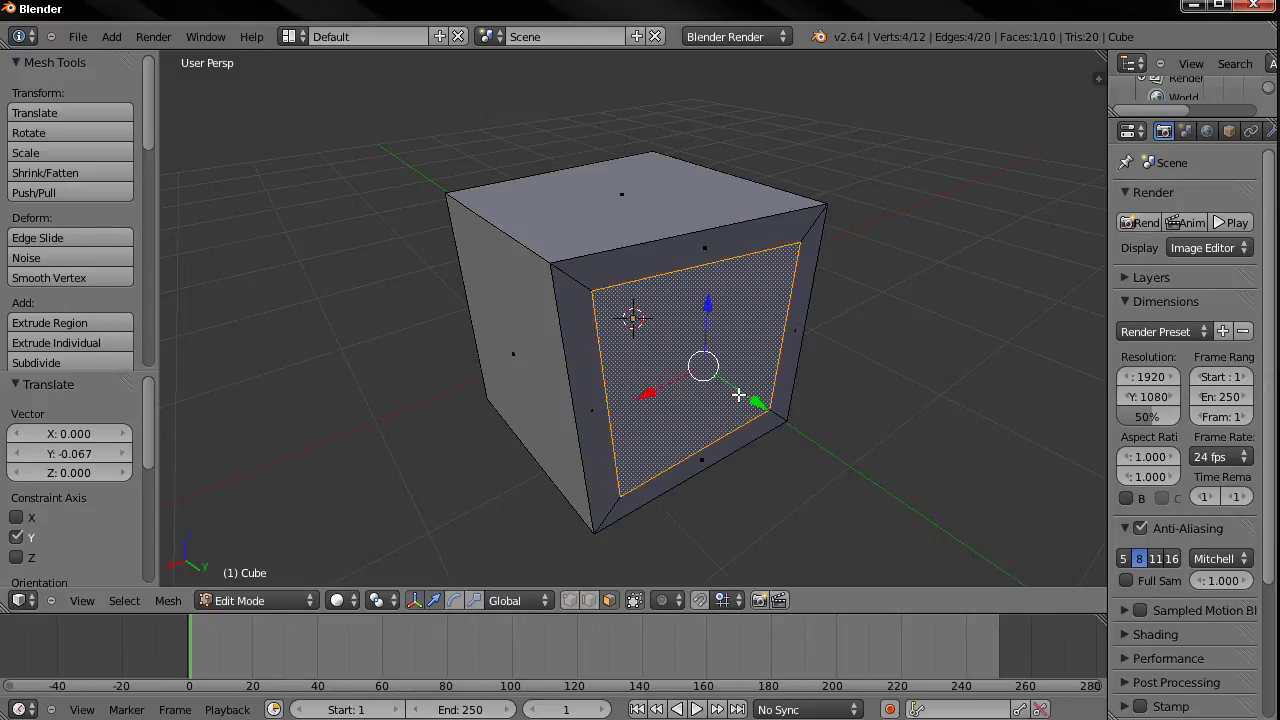
key(g)
key(y)
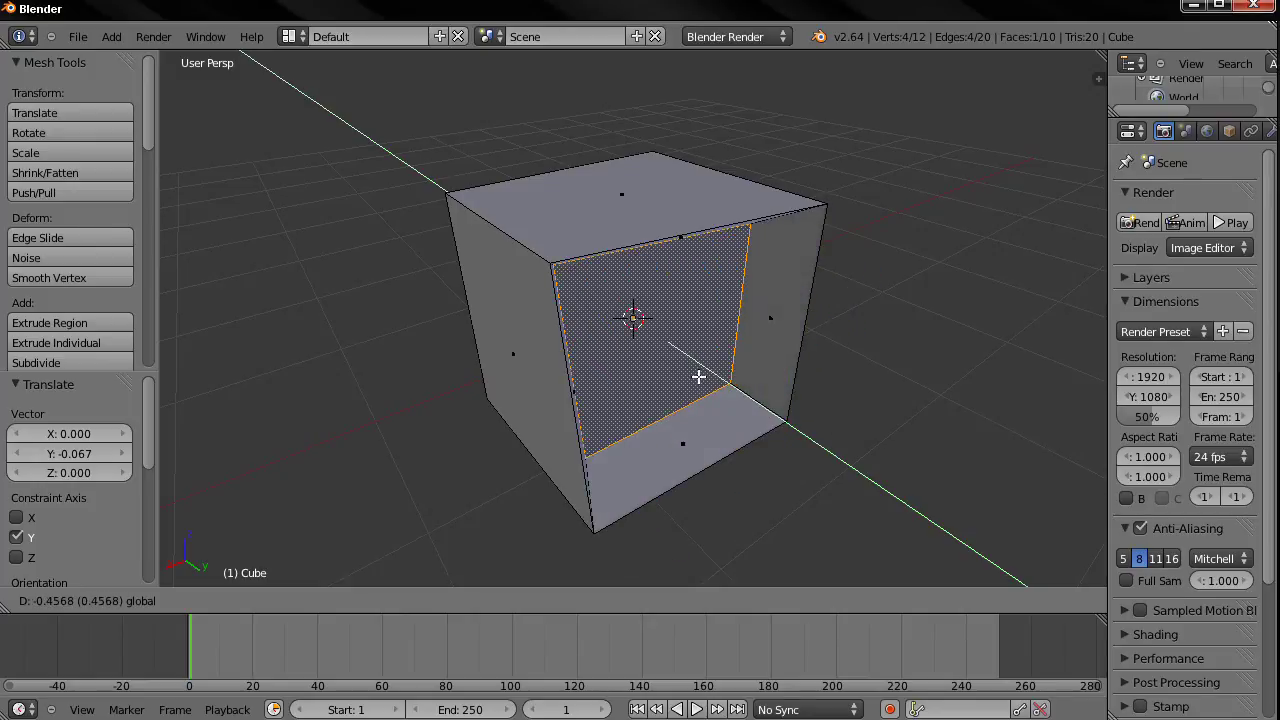
click(695, 408)
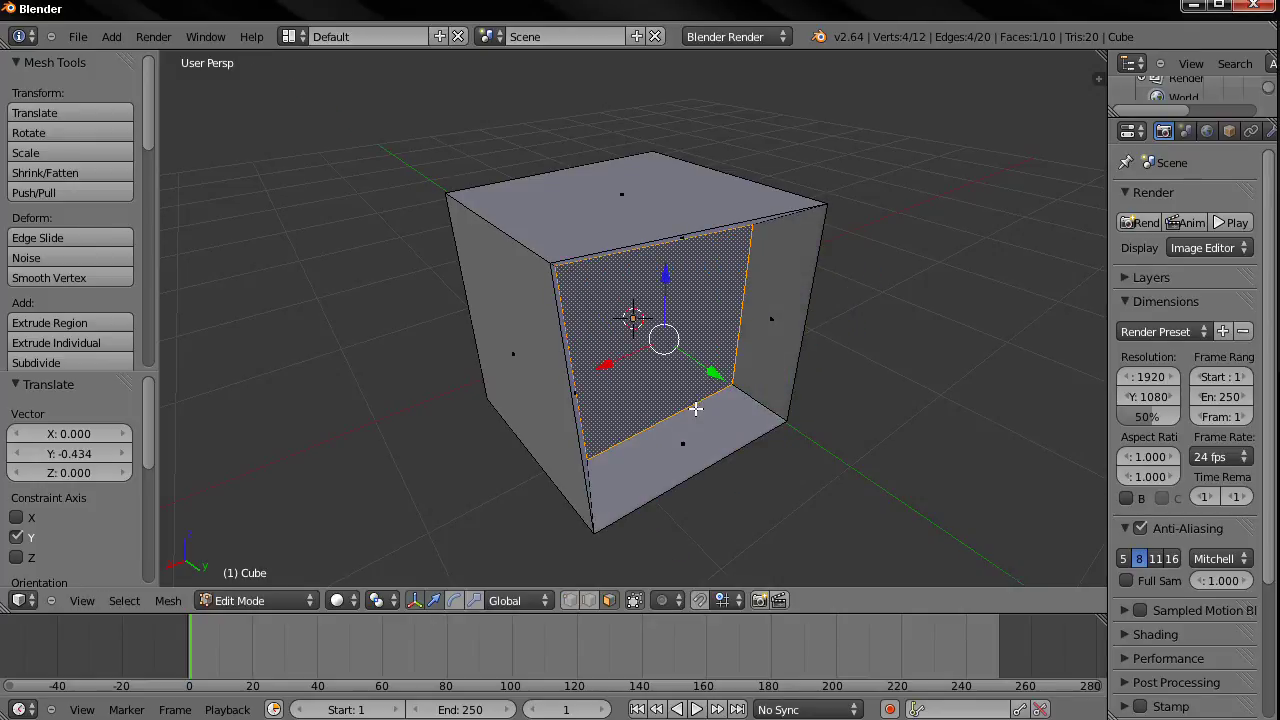
mouse_move(541, 390)
middle_down()
mouse_move(337, 394)
mouse_move(455, 390)
mouse_move(449, 300)
mouse_move(474, 354)
mouse_move(552, 370)
middle_up()
right_click(550, 368)
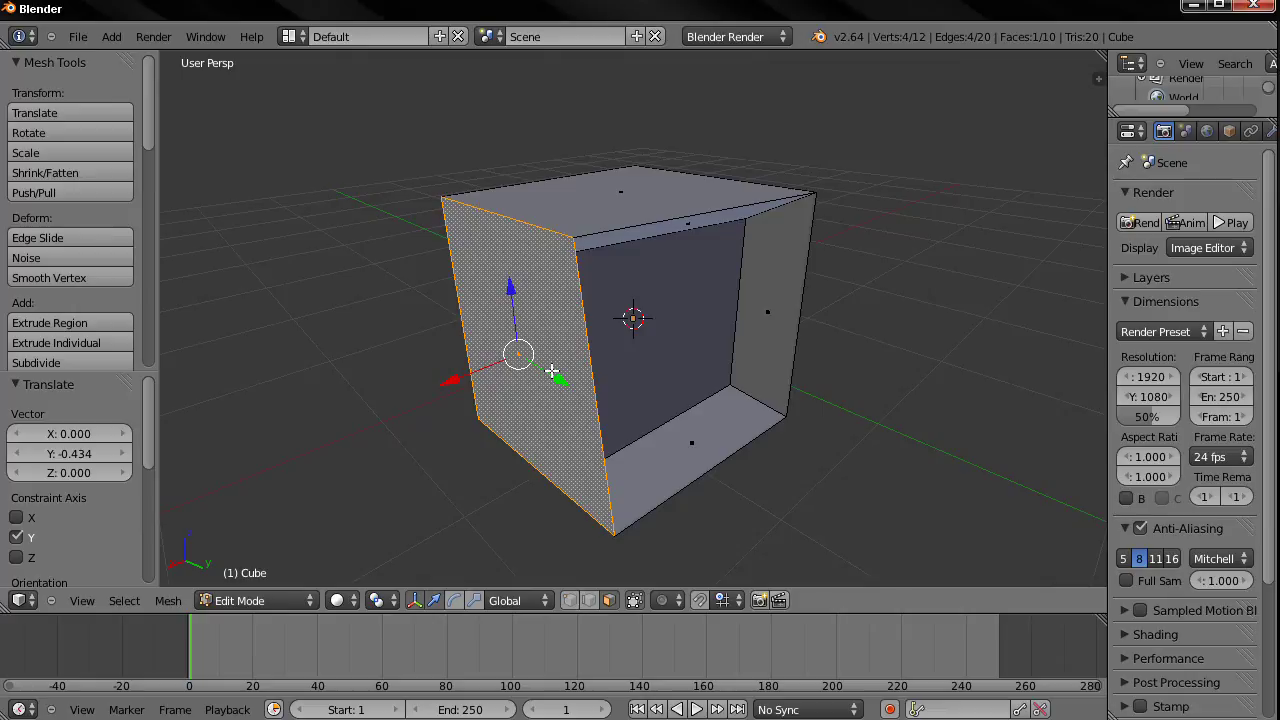
scroll(548, 371, down, 8)
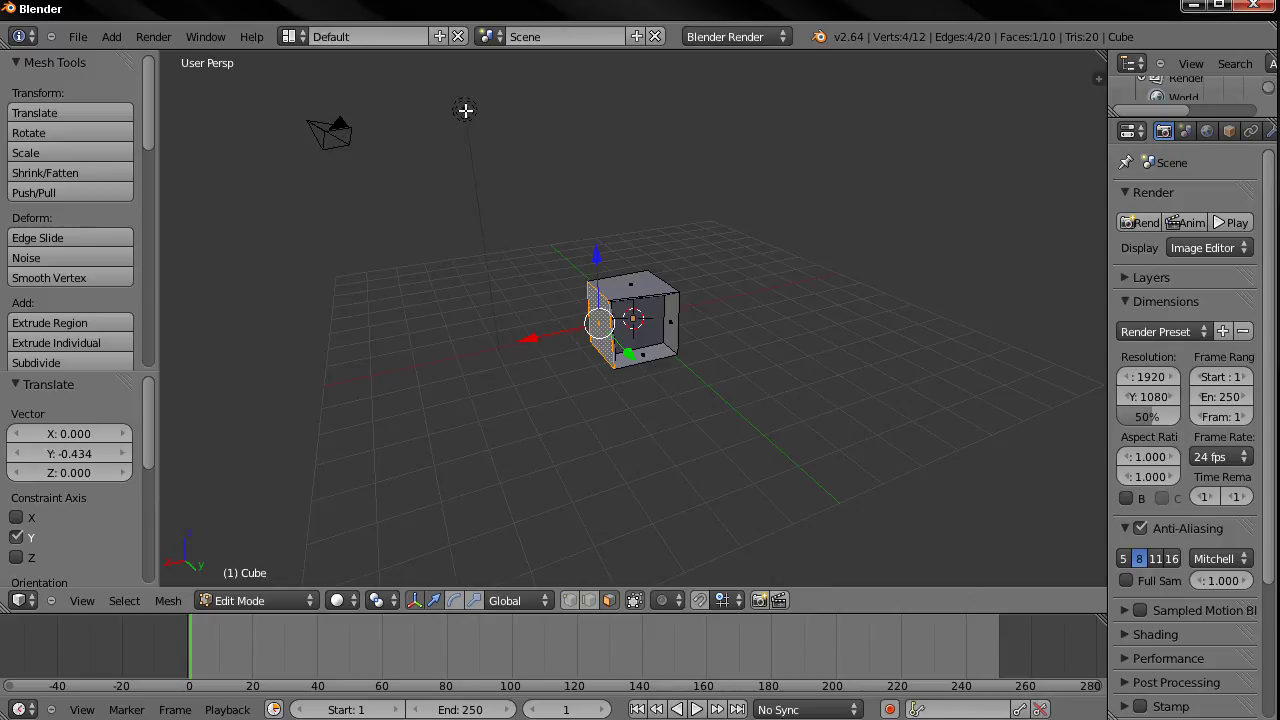
Place the 3D cursor near the lamp and return the cube to Object Mode.
click(465, 110)
alt+scroll(248, 603, down, 17)
click(250, 600)
click(250, 581)
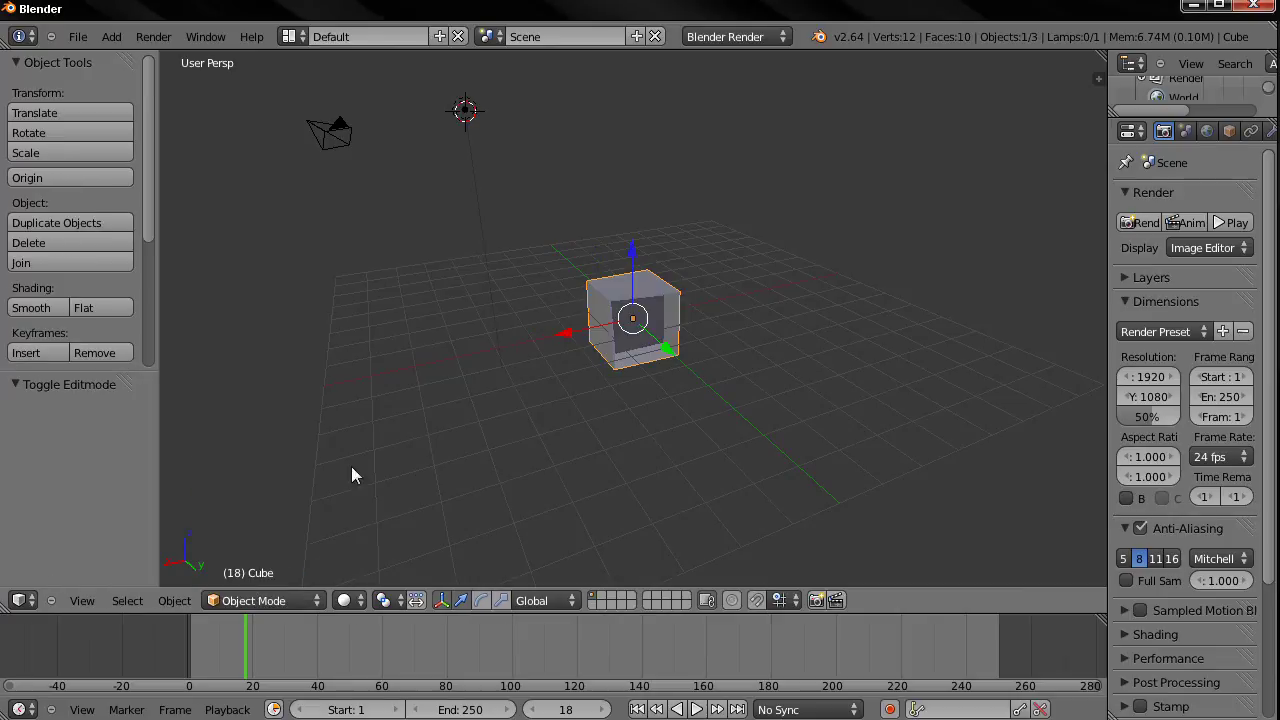
Select the lamp, then the camera, and orbit the view back toward the cube.
right_click(466, 112)
middle_drag(466, 110, 546, 236)
right_click(216, 216)
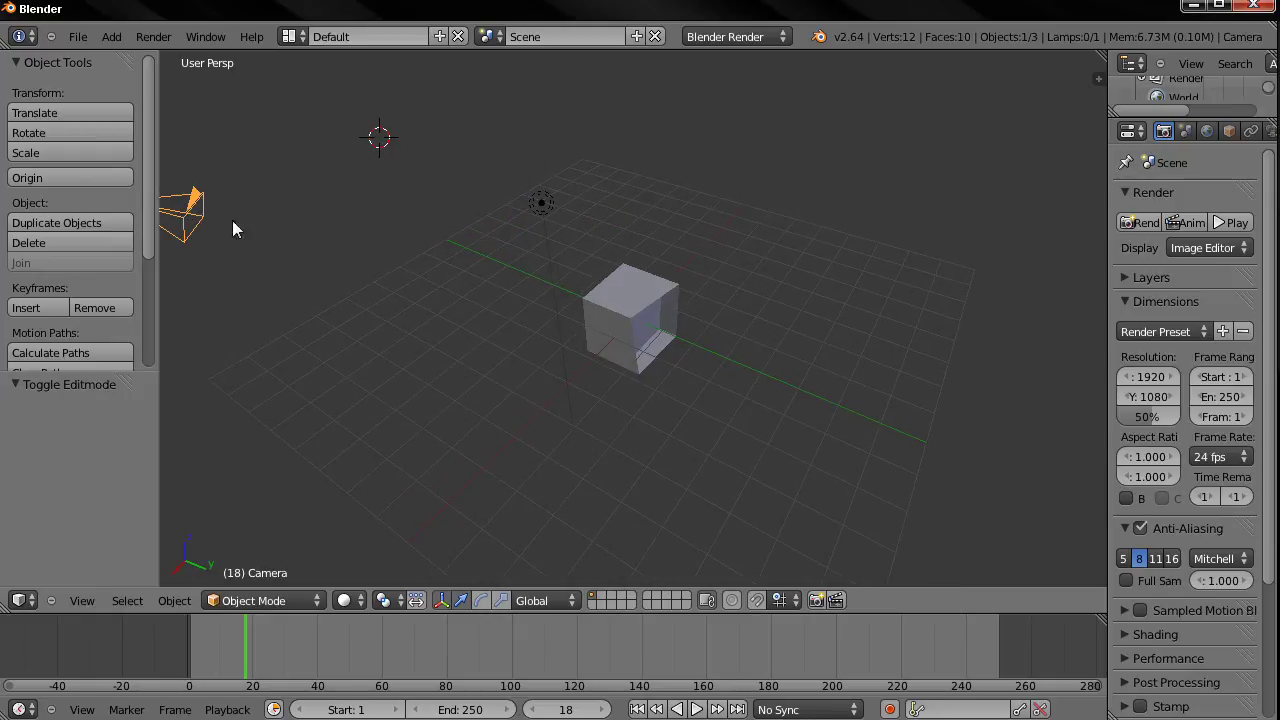
middle_drag(232, 222, 259, 238)
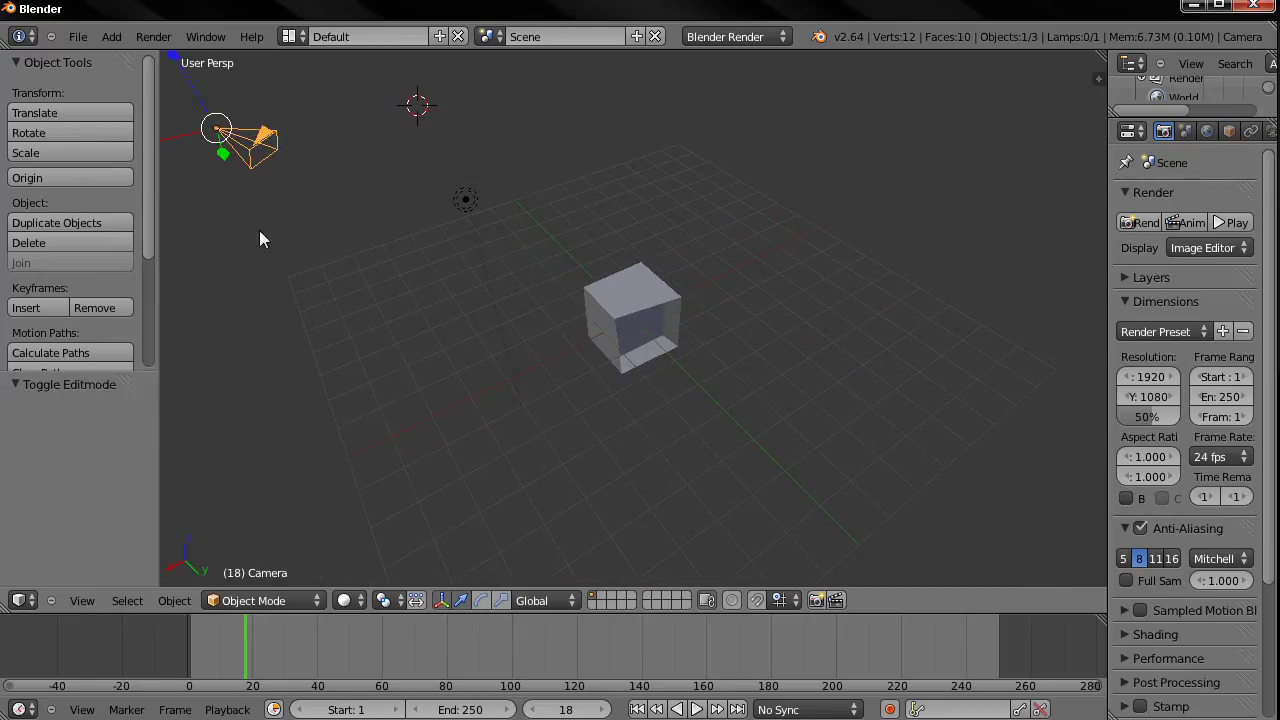
mouse_move(560, 290)
middle_down()
mouse_move(451, 257)
mouse_move(537, 300)
middle_up()
scroll(585, 309, up, 4)
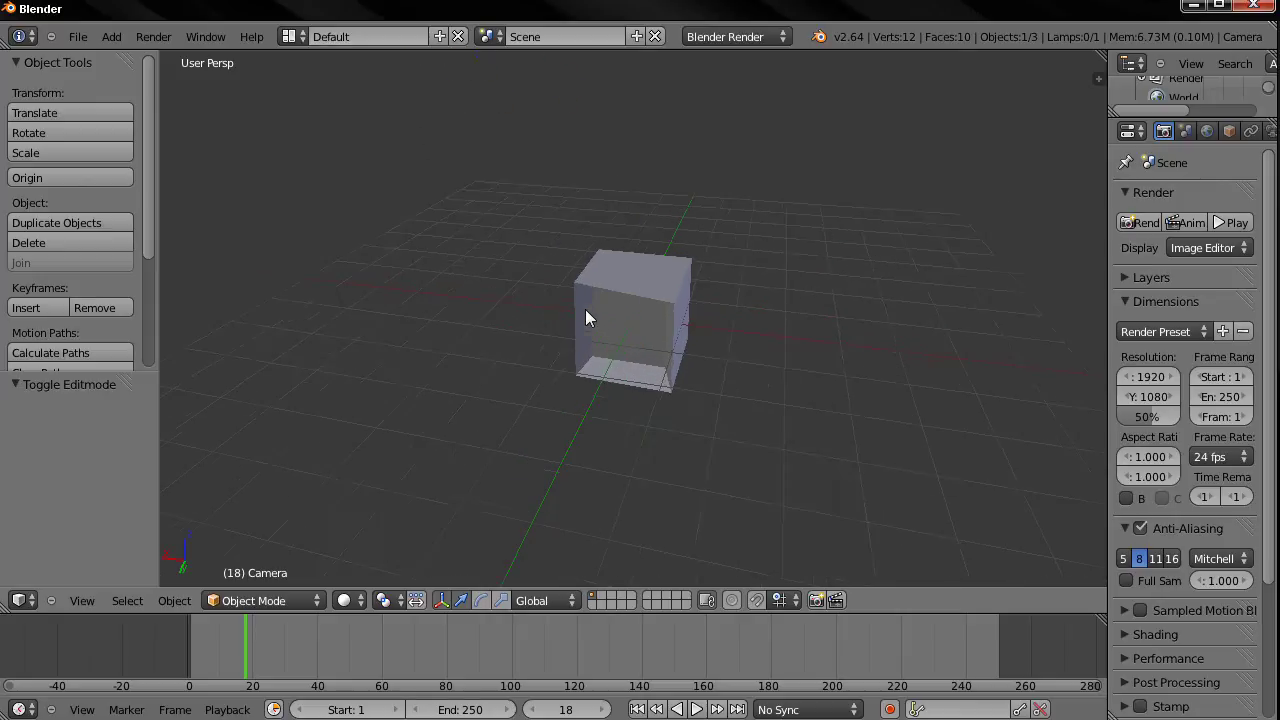
scroll(580, 304, up, 1)
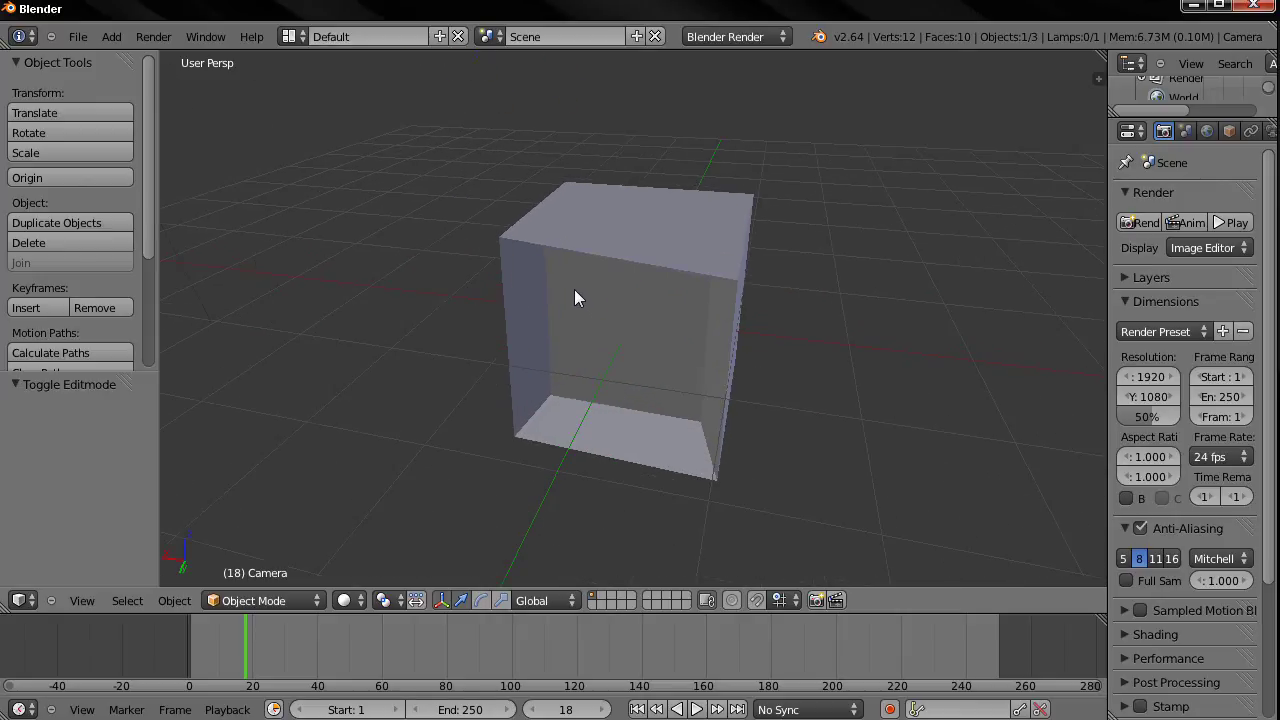
scroll(570, 286, down, 3)
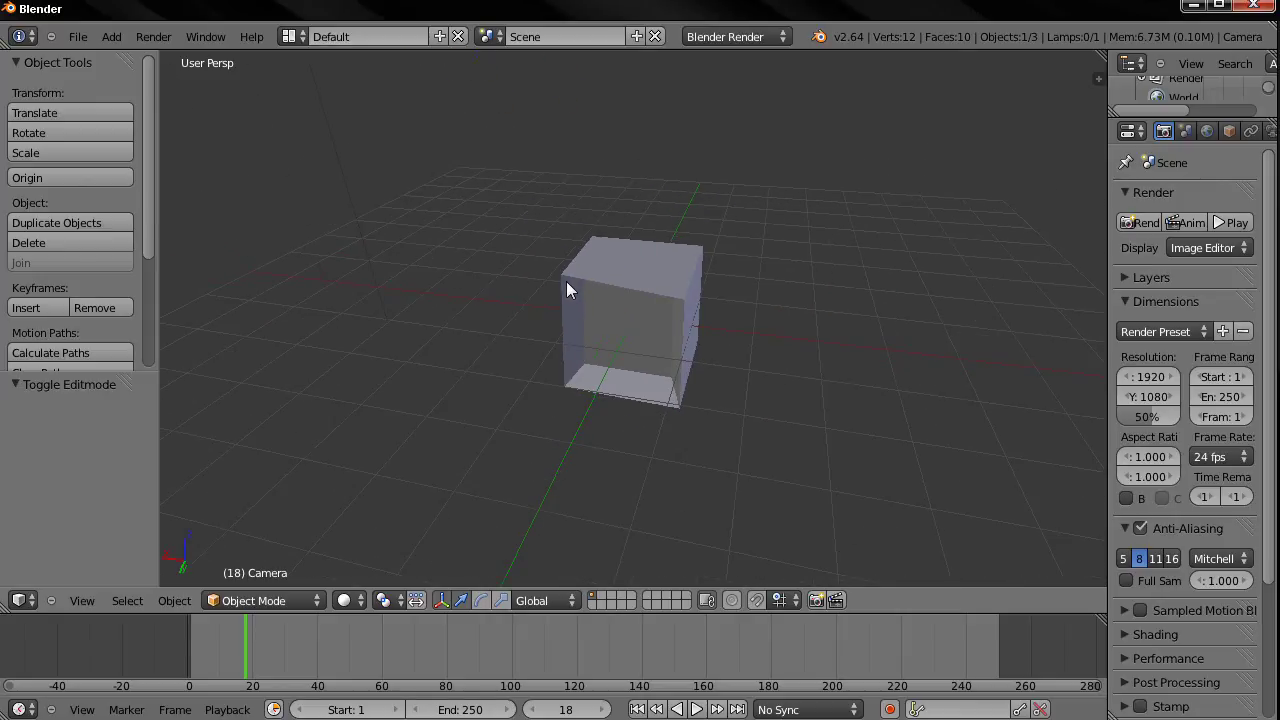
scroll(566, 281, down, 1)
scroll(562, 278, up, 4)
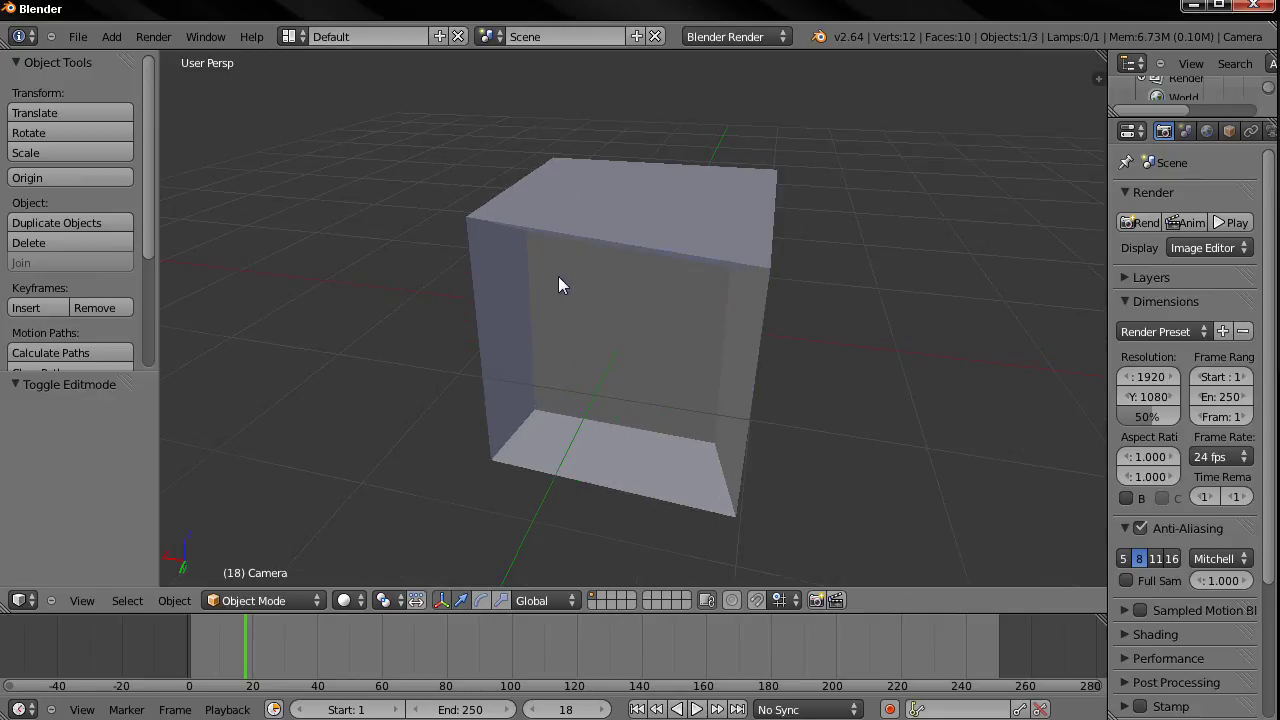
scroll(557, 276, down, 2)
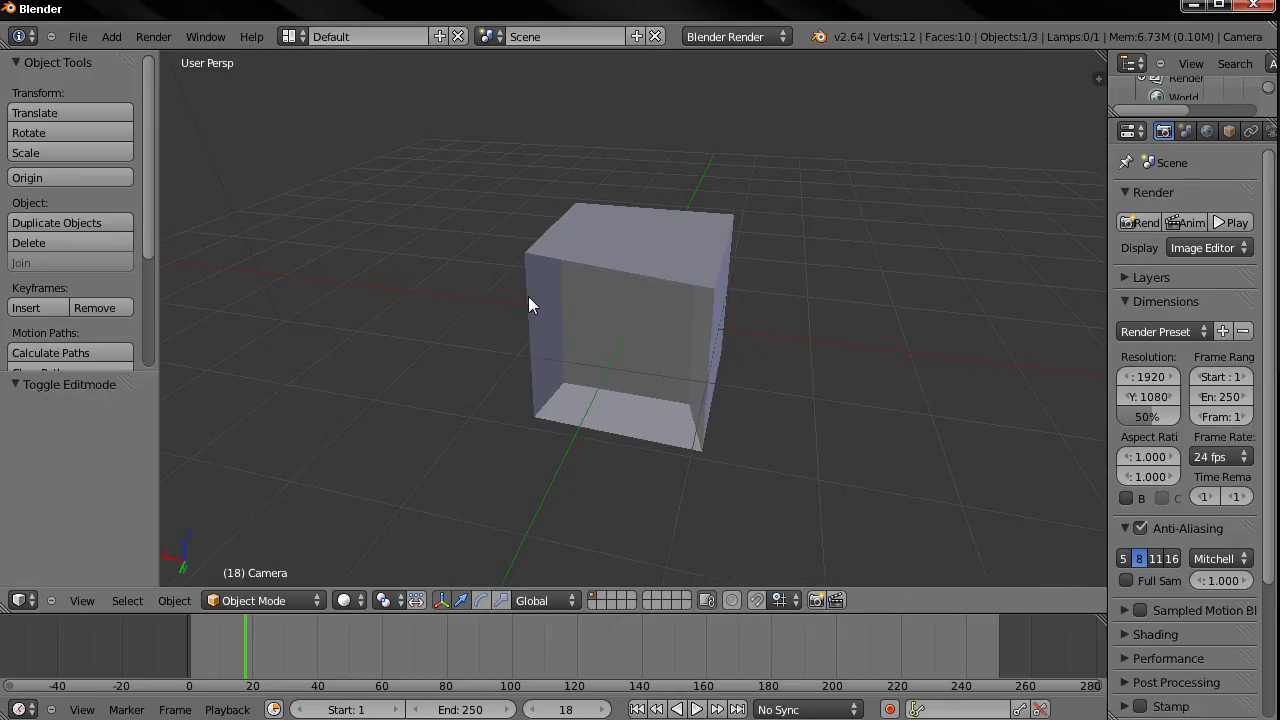
middle_drag(528, 296, 617, 314)
scroll(599, 312, down, 2)
scroll(599, 310, up, 4)
scroll(598, 306, down, 3)
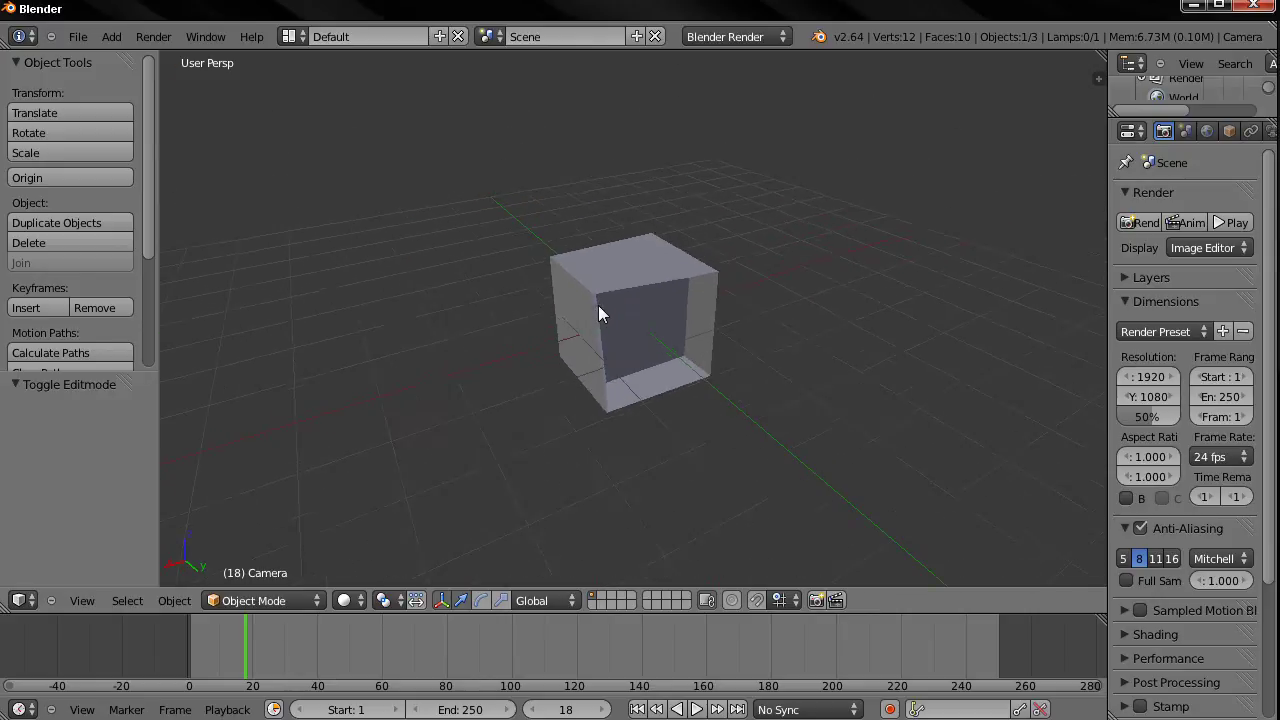
scroll(598, 305, up, 2)
scroll(592, 358, down, 1)
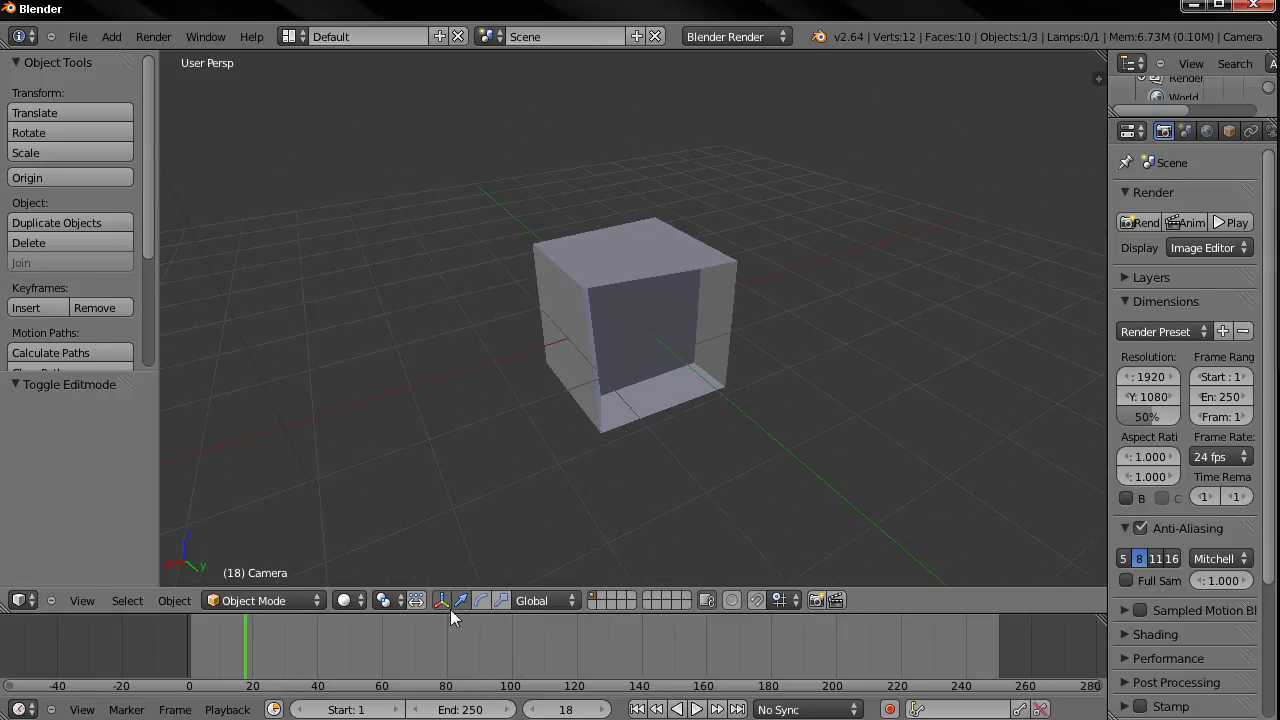
Select the cube, enter Edit Mode with Tab, and frame the view on its top-right corner vertex.
click(284, 600)
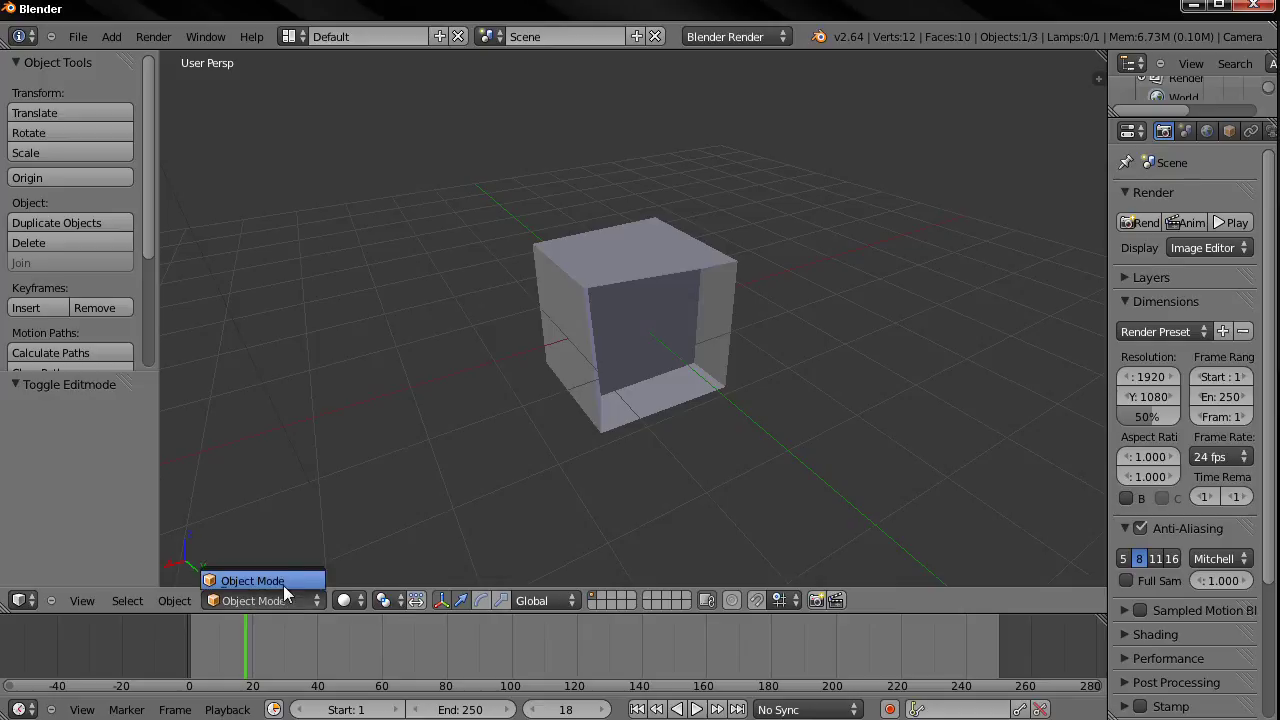
right_click(566, 346)
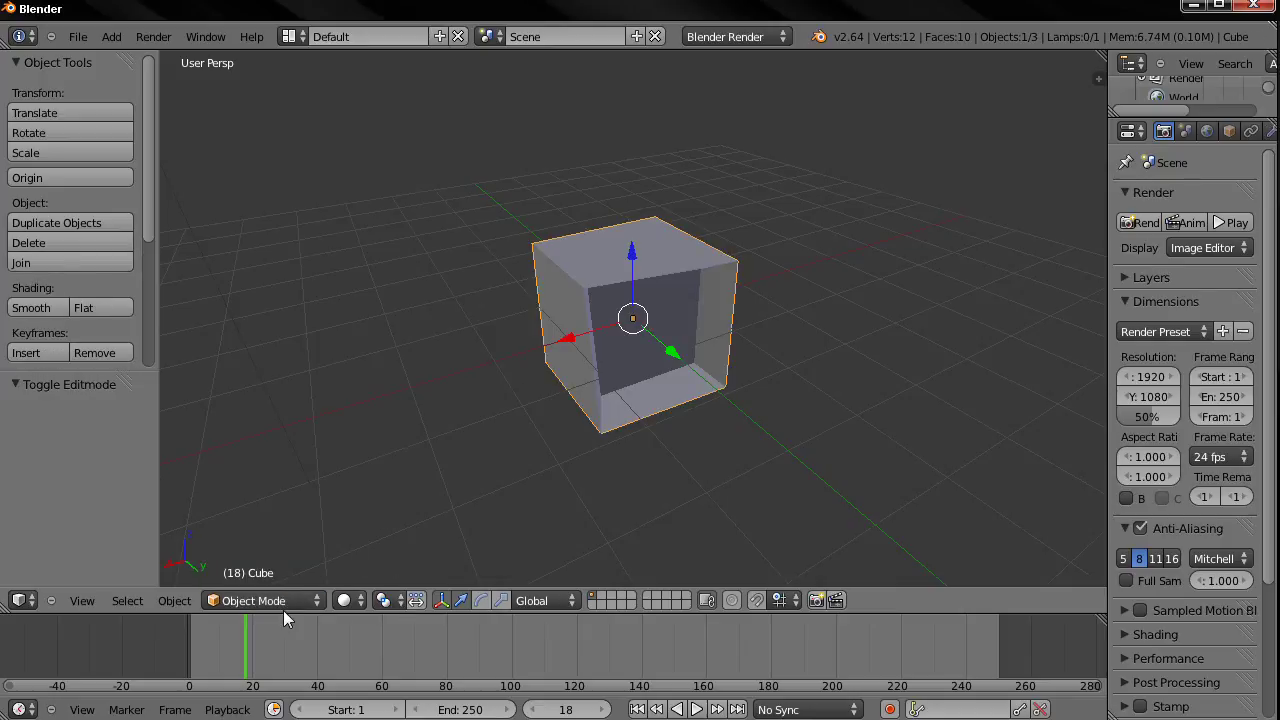
key(Tab)
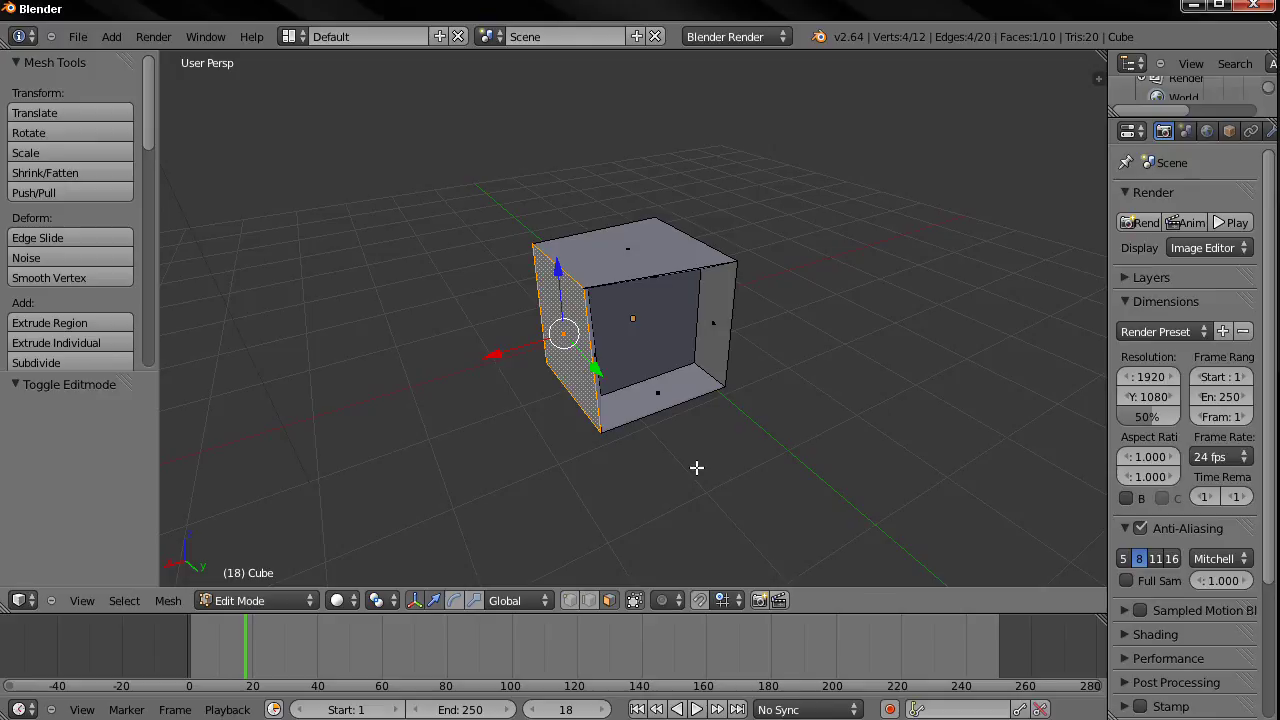
right_click(735, 260)
click(735, 260)
key(KP_Decimal)
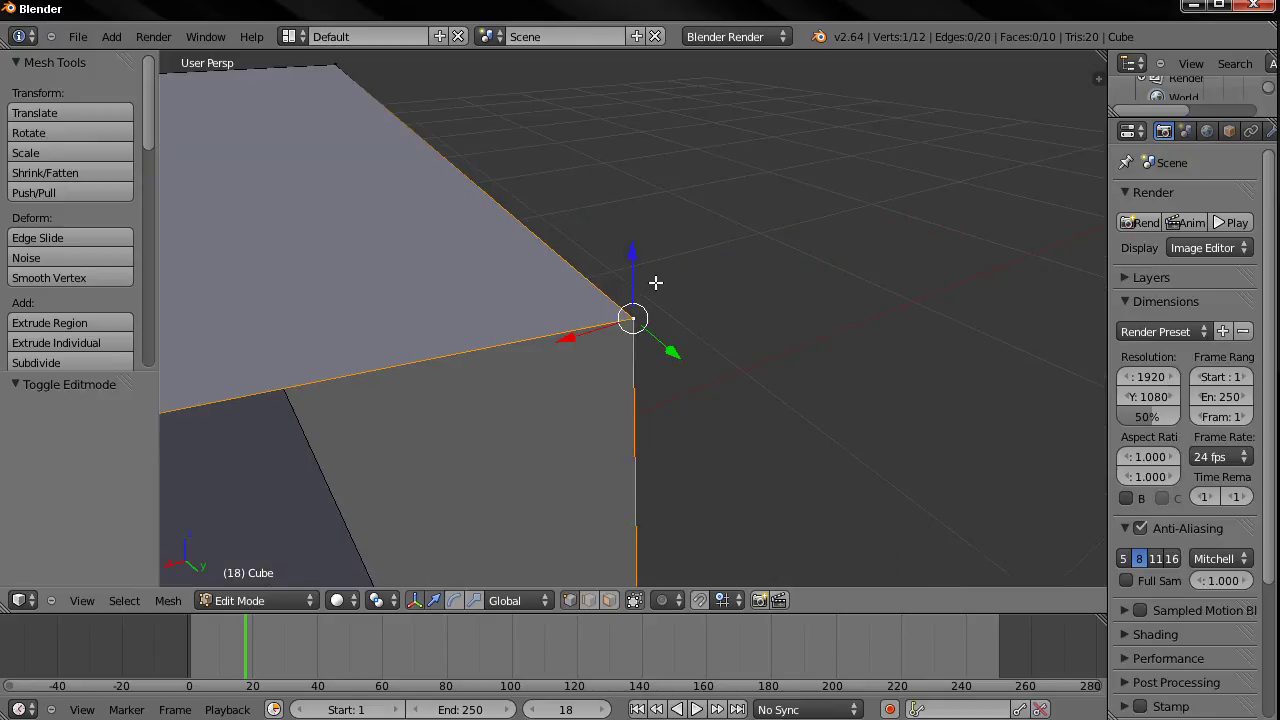
middle_drag(657, 280, 813, 305)
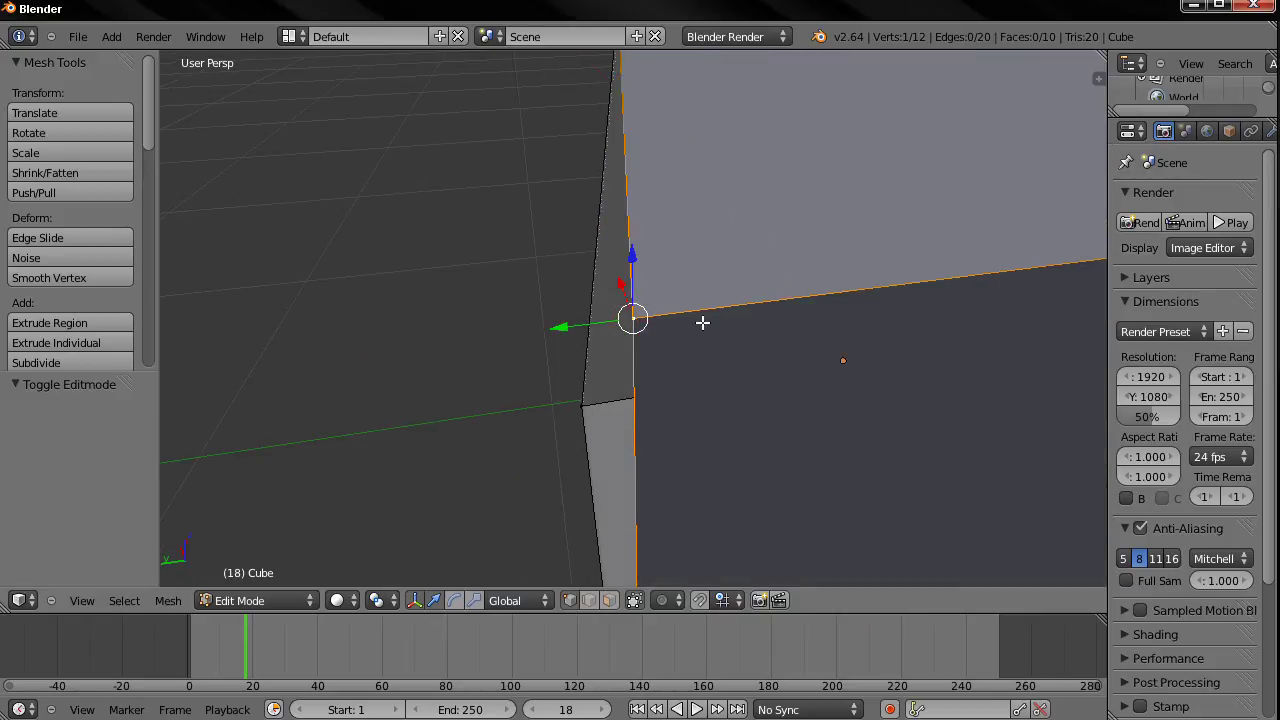